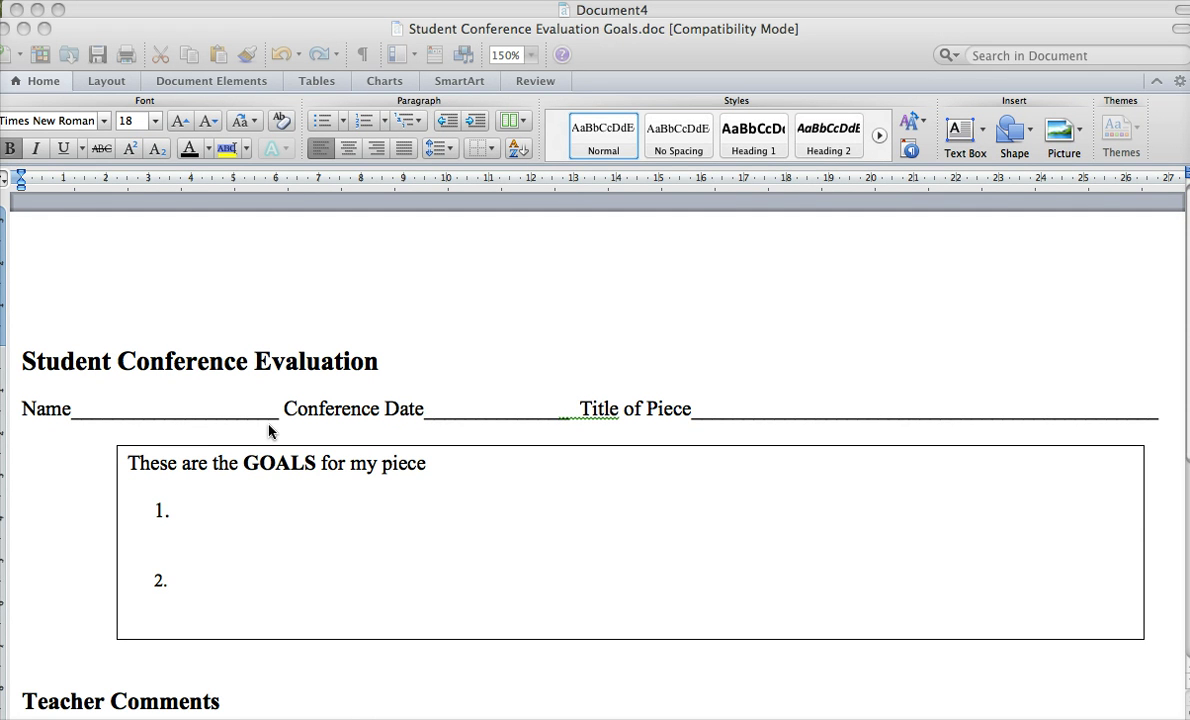
Step: Fill in the teacher's name after Name and 'Why cats are better than dogs?' as Title of Piece
left_click(250, 382)
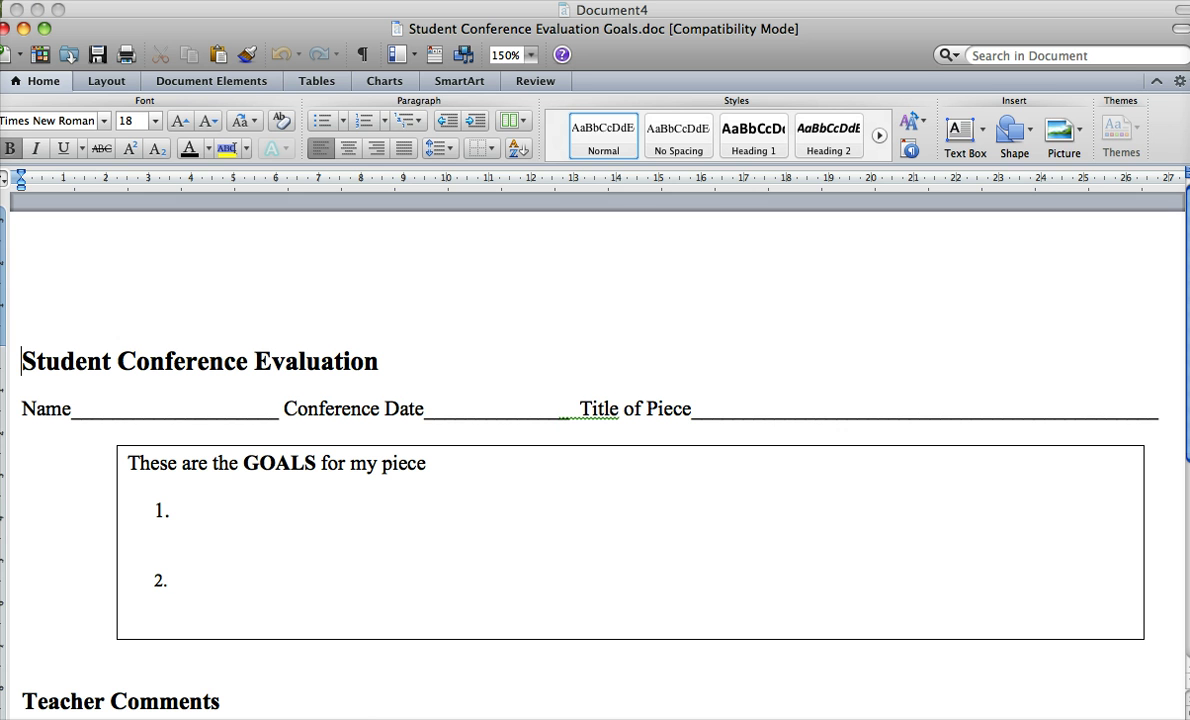
left_click_drag(278, 410, 71, 410)
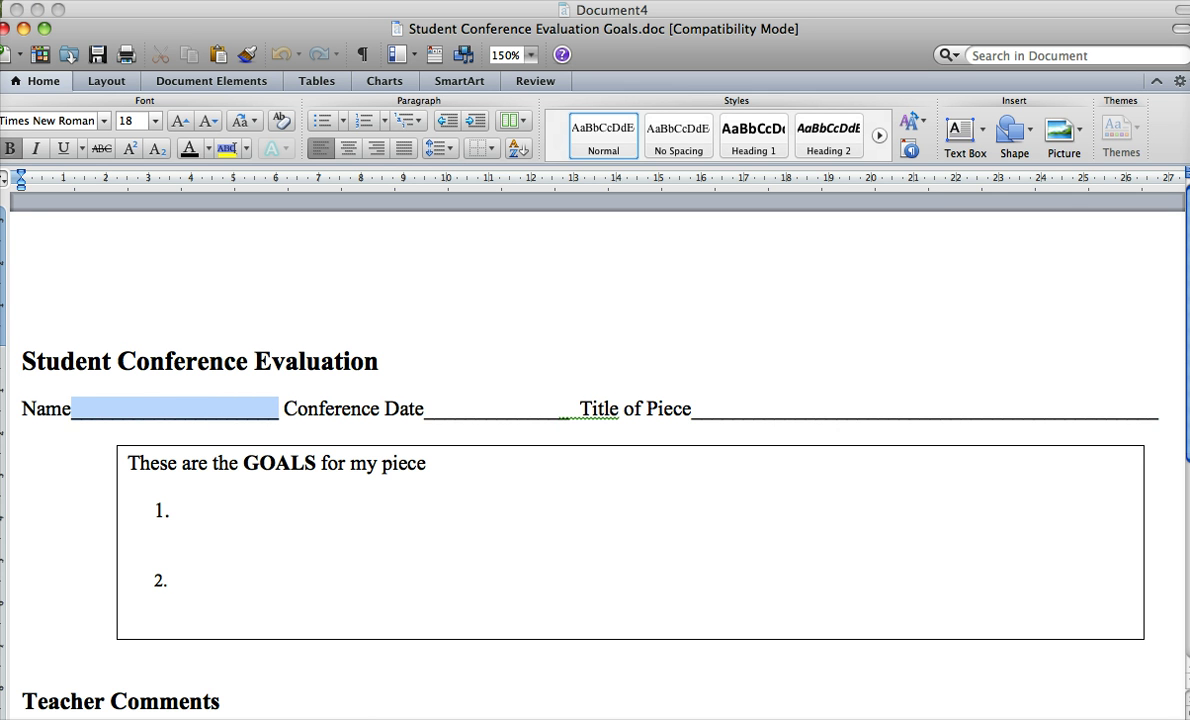
key("BackSpace")
type(": Mr ")
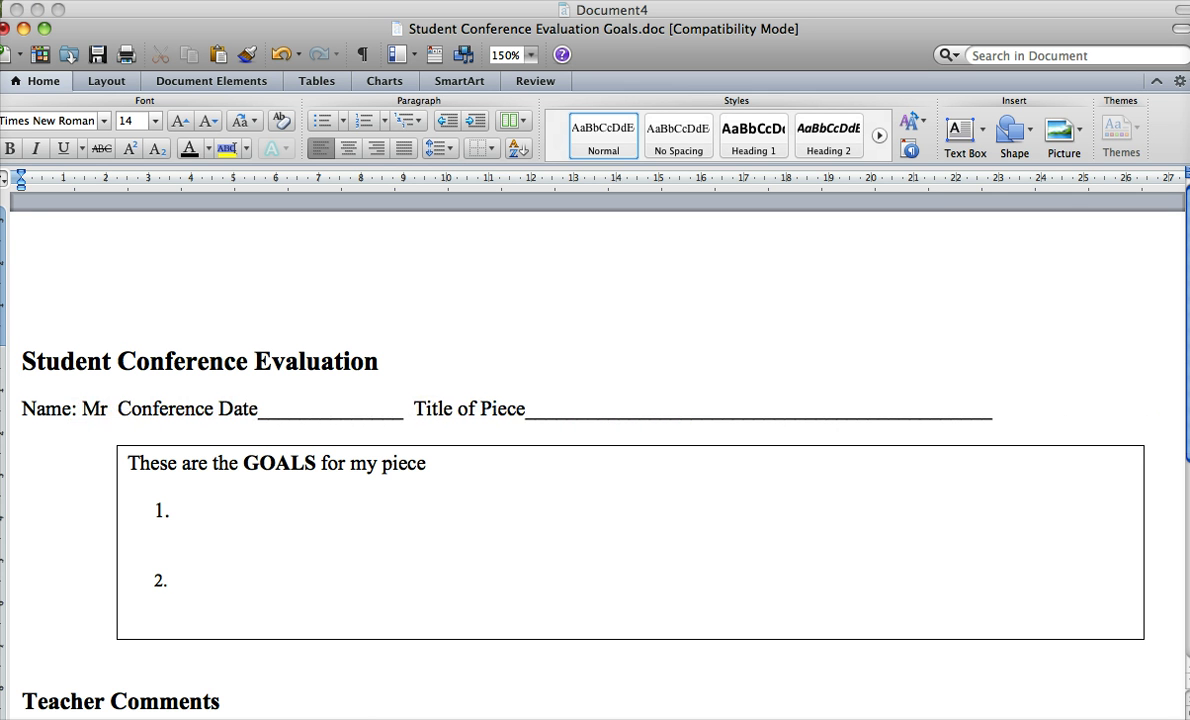
type("Ladbrook")
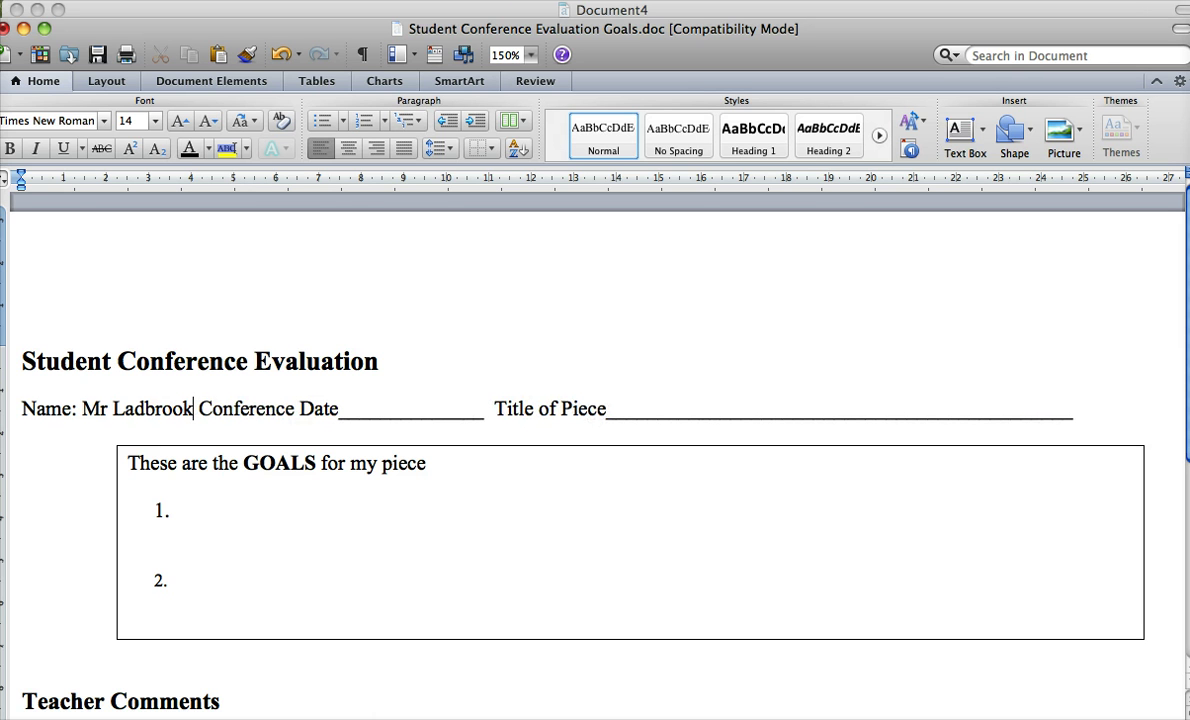
left_click_drag(1073, 408, 606, 408)
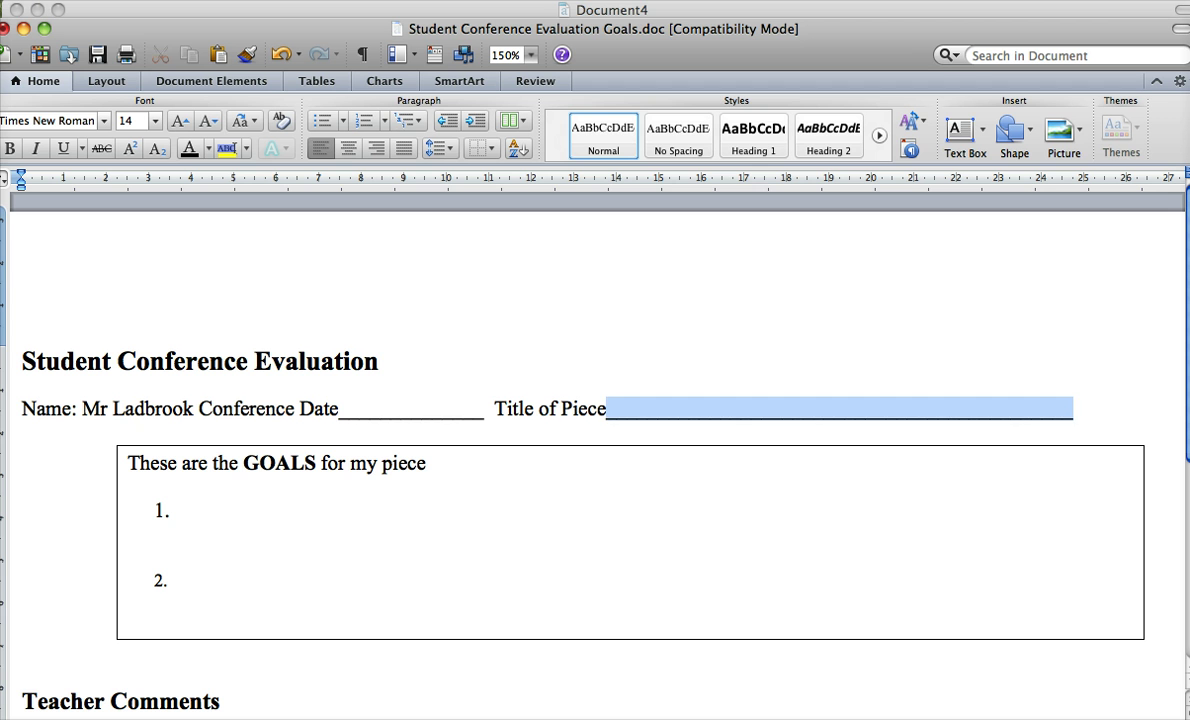
type(": ")
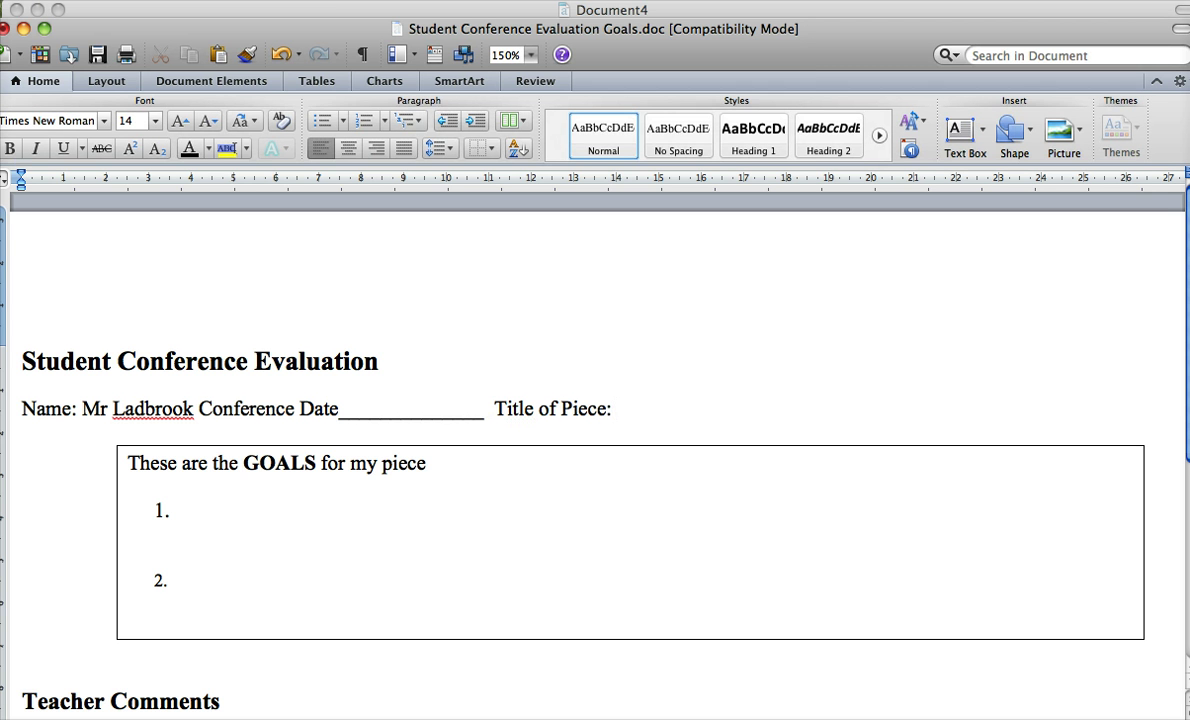
type("Why cats ")
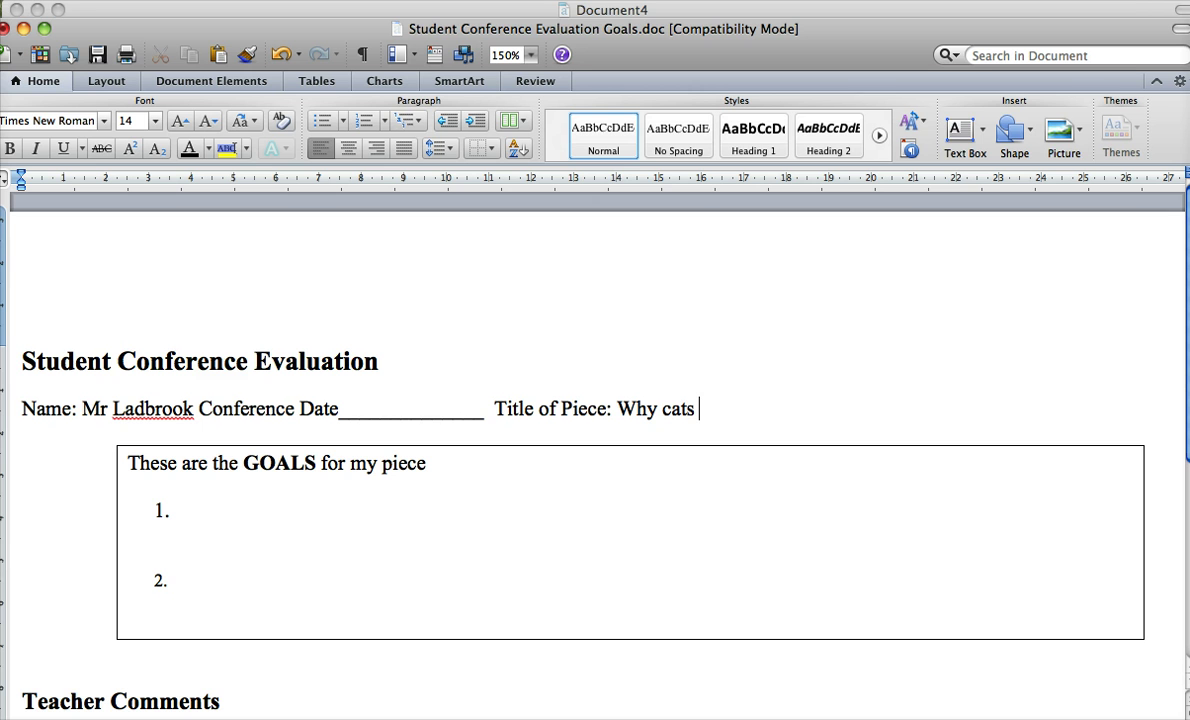
type("are better")
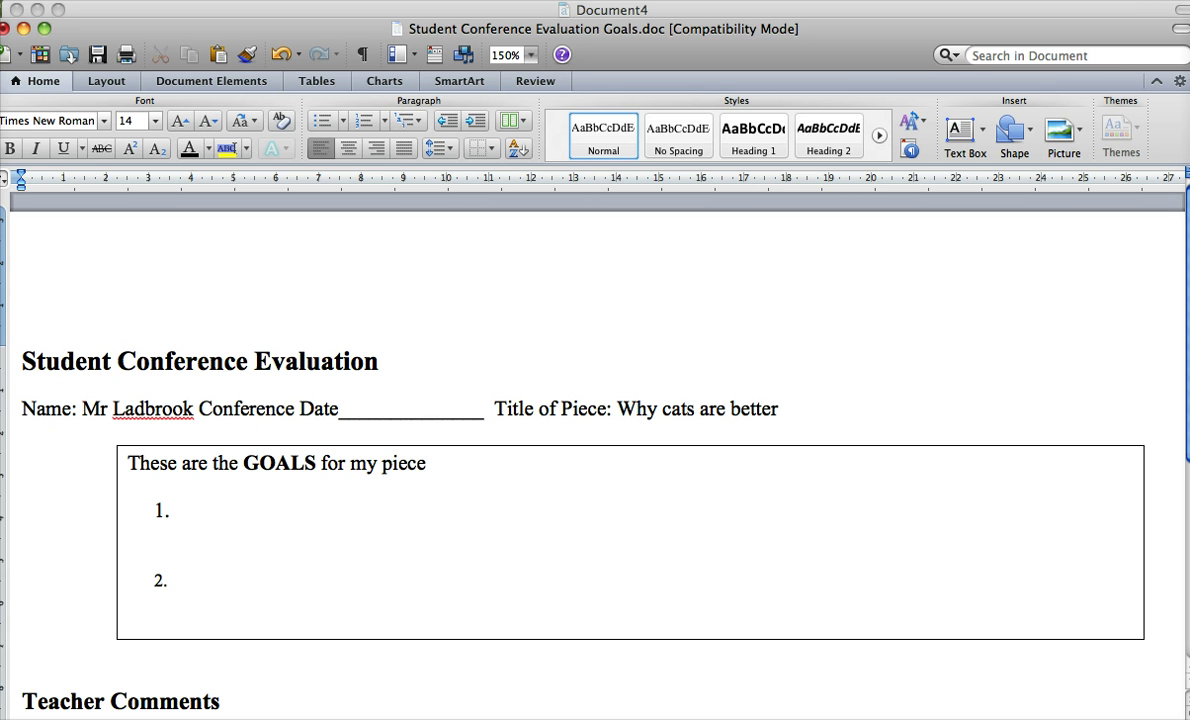
type(" than dogs?")
left_click(250, 495)
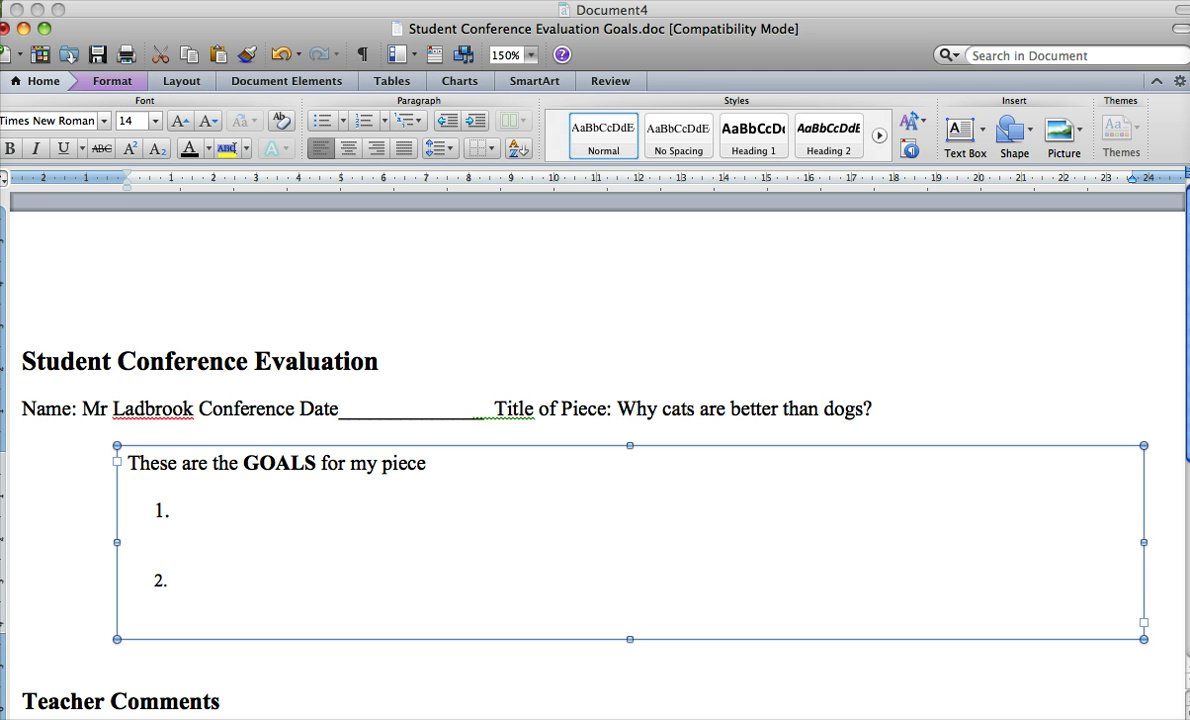
left_click(21, 386)
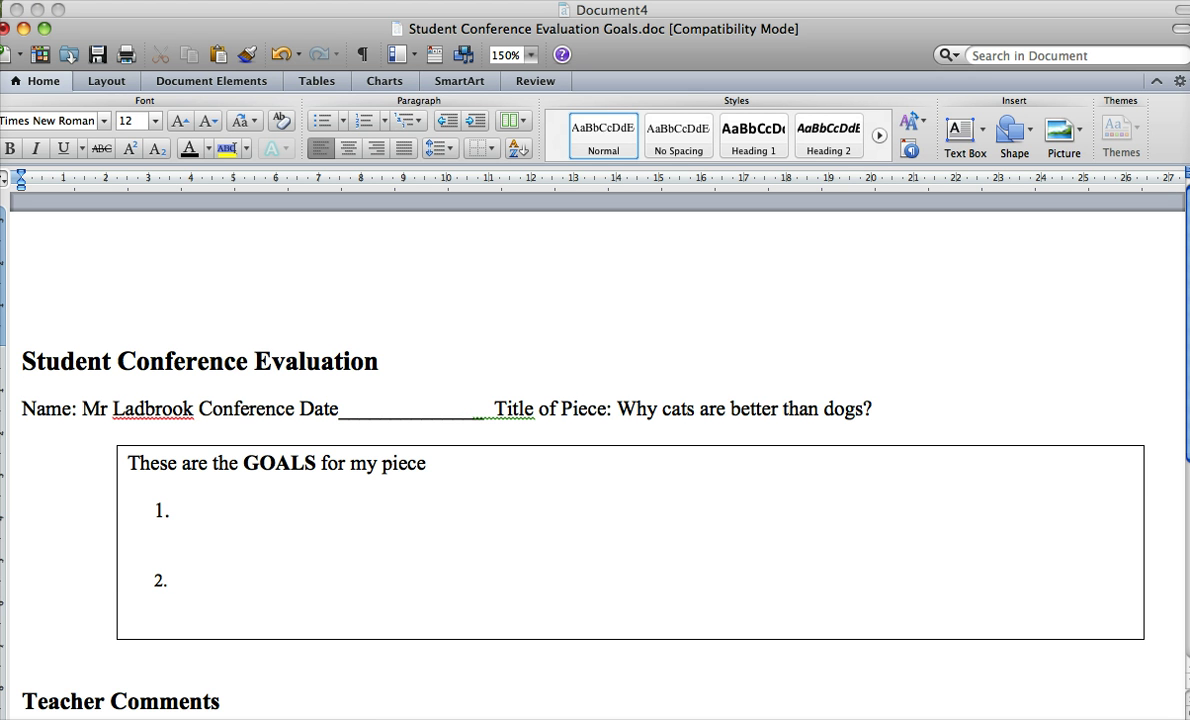
Step: Copy the two Level 4 Deeper Features statements from the Google Docs rubric, then return to Document4
mouse_move(585, 57)
left_mouse_down()
mouse_move(561, 225)
mouse_move(601, 137)
left_mouse_up()
left_click(752, 44)
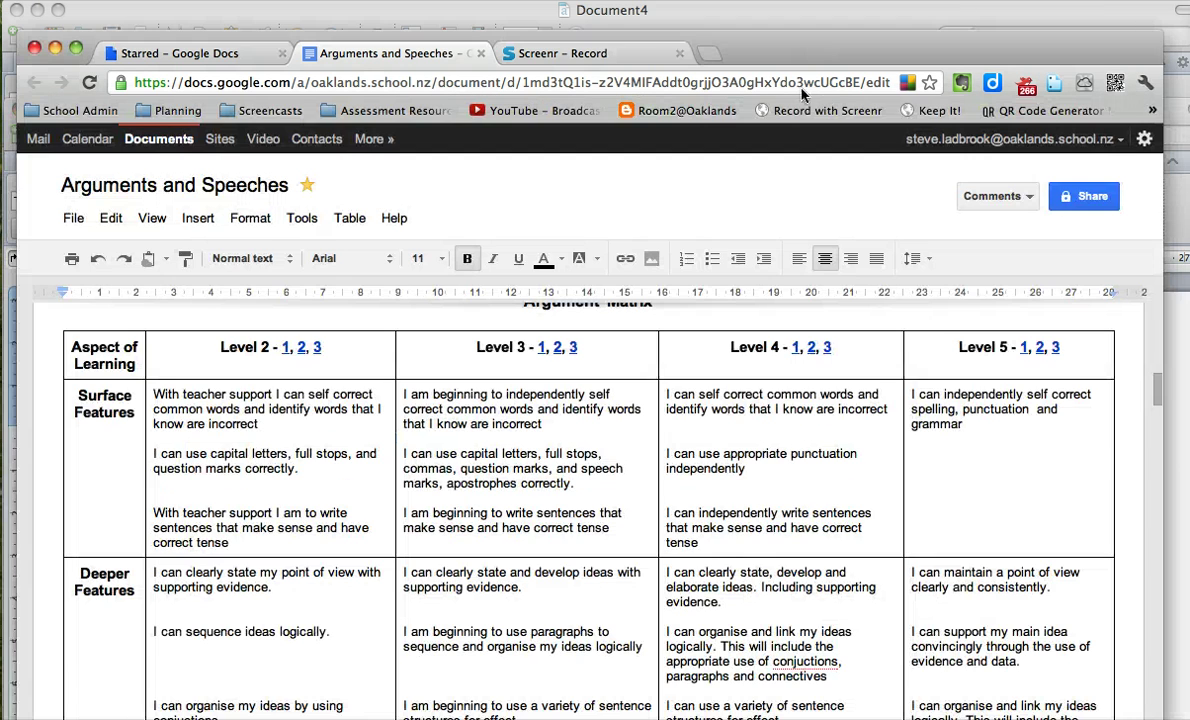
mouse_move(1156, 389)
left_mouse_down()
mouse_move(1155, 405)
mouse_move(1153, 372)
mouse_move(1150, 407)
left_mouse_up()
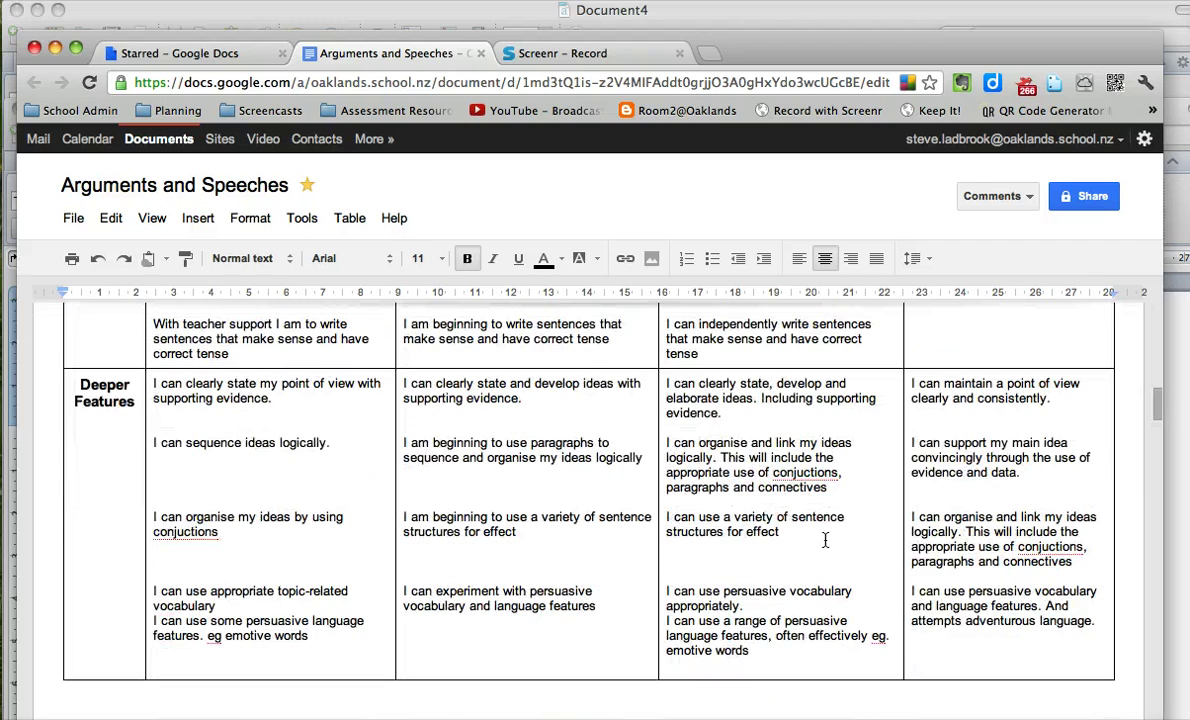
left_click(783, 533)
left_click_drag(785, 535, 668, 433)
key("super+c")
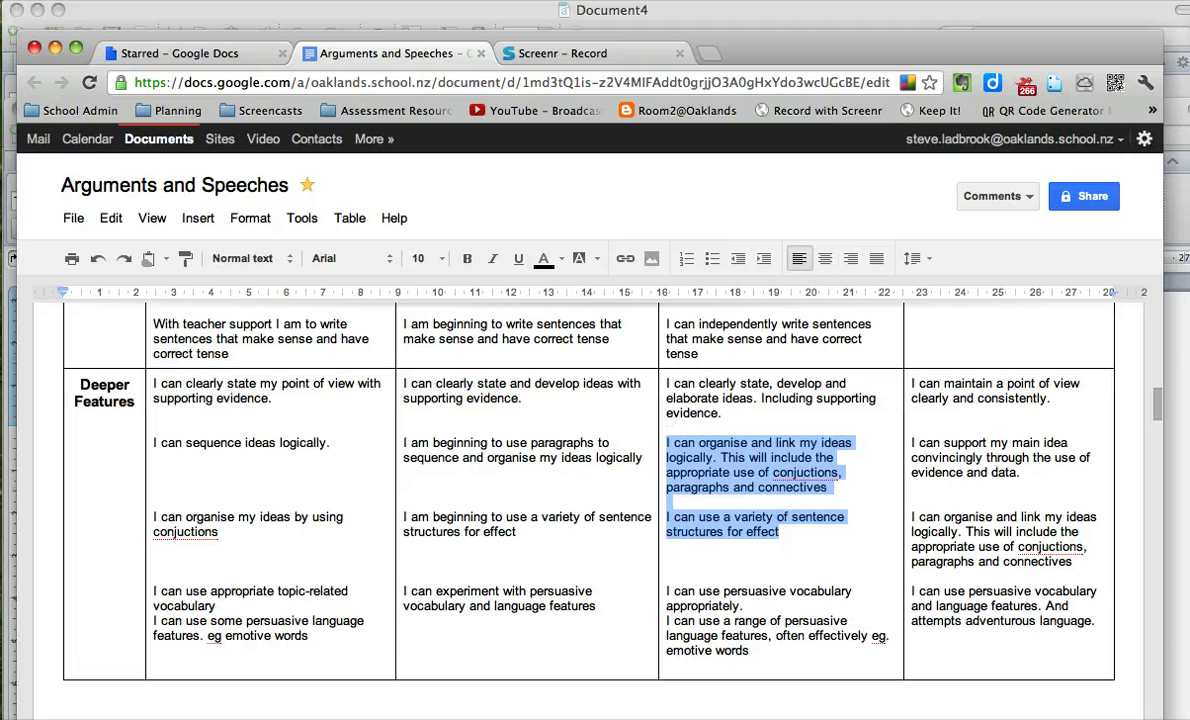
left_click(445, 14)
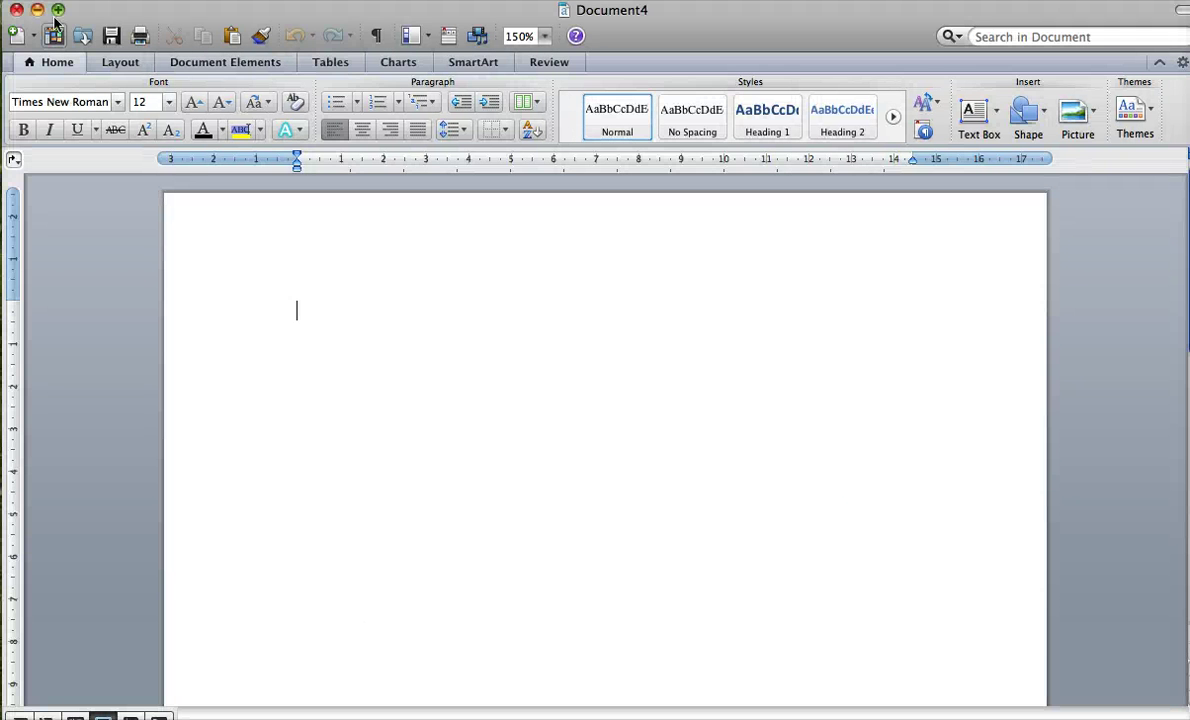
Step: Paste the organising-ideas and sentence-variety goals into the GOALS box, removing the empty numbered items
left_click(37, 9)
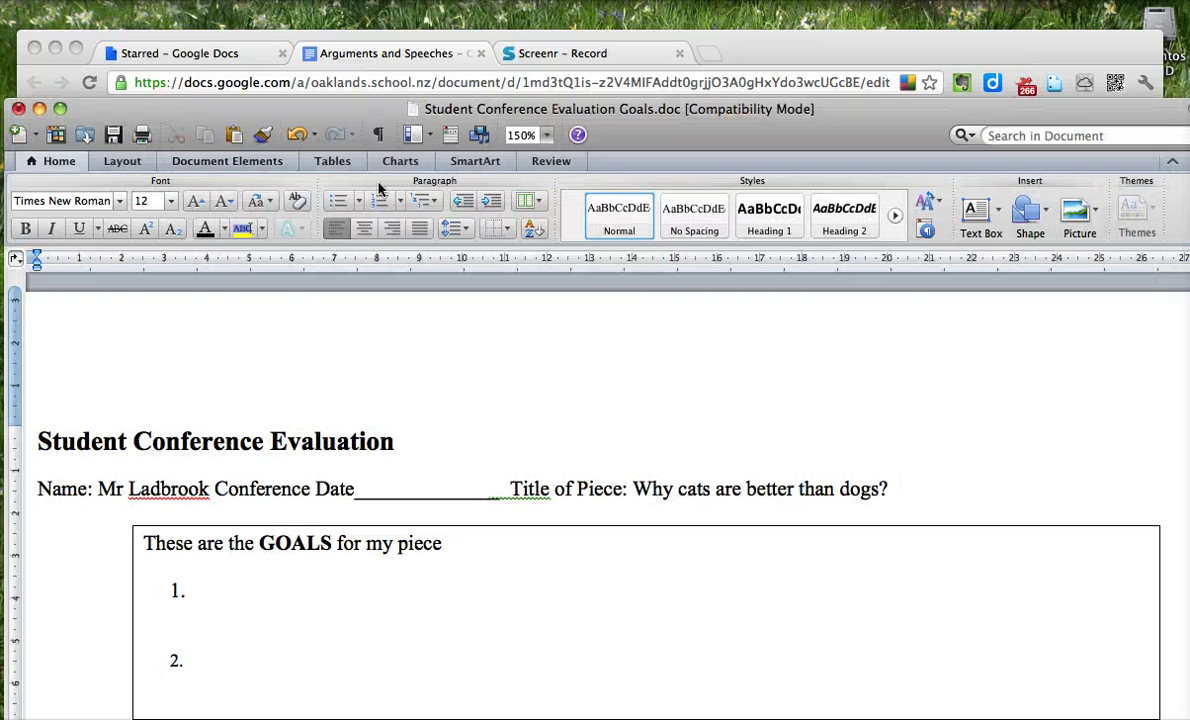
left_click(207, 593)
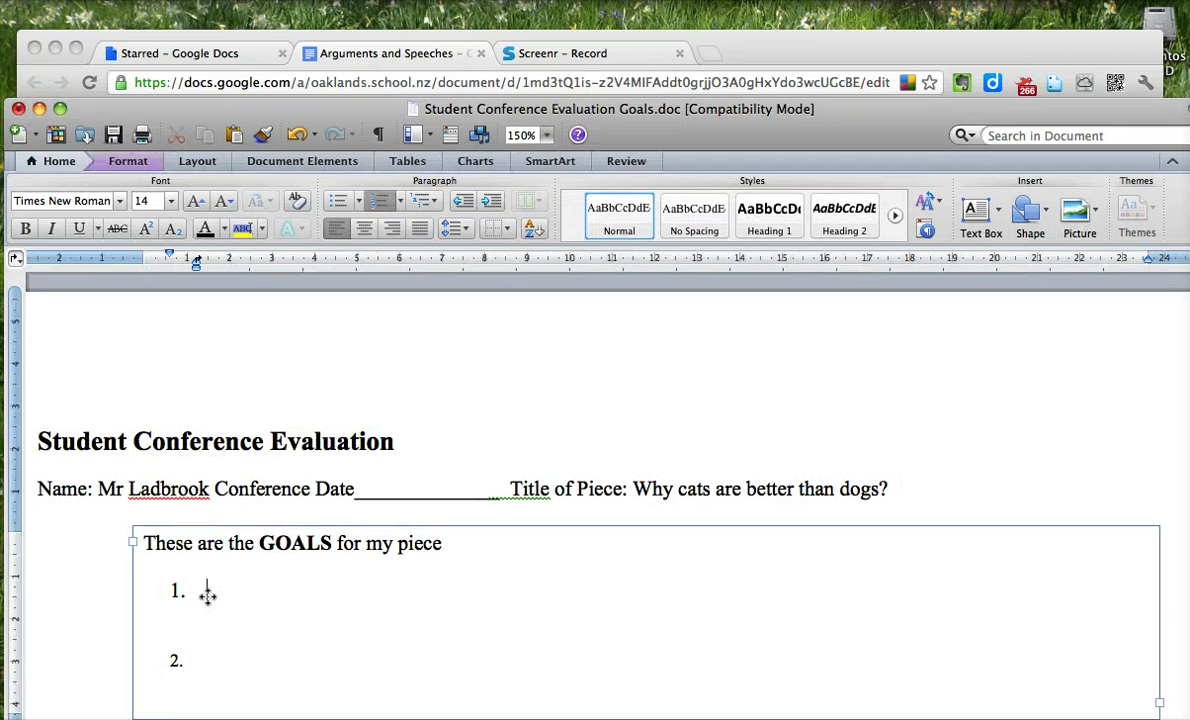
key("super+v")
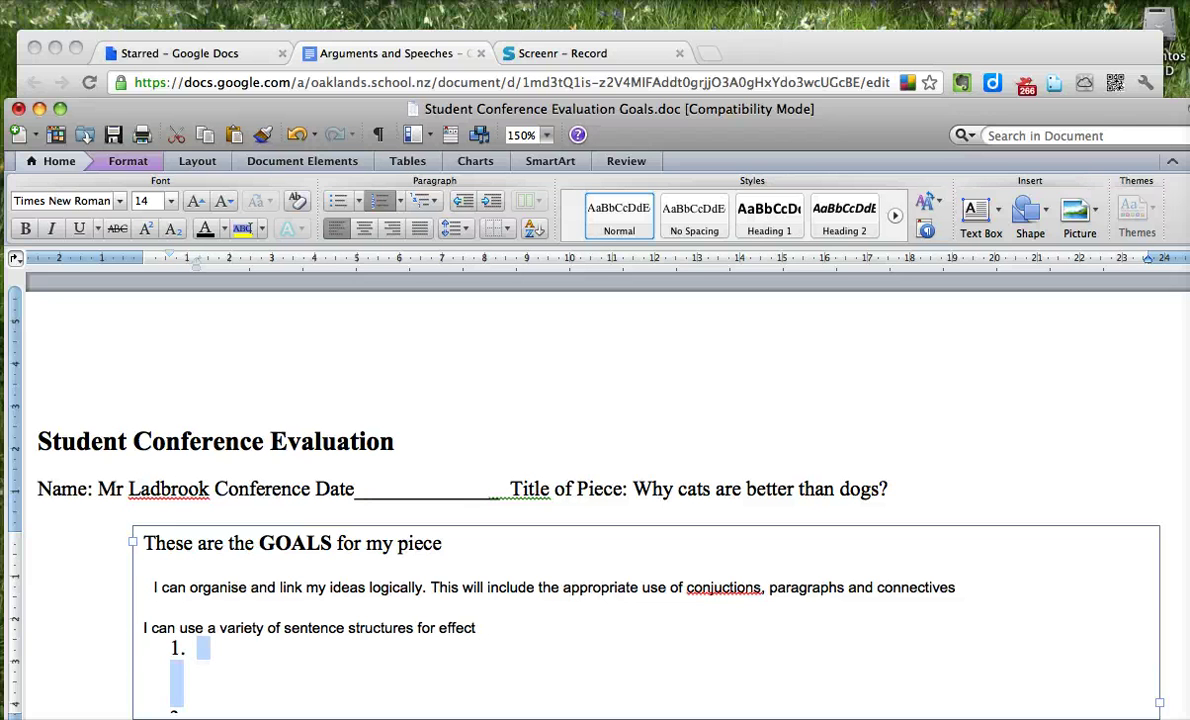
key("BackSpace")
key("BackSpace")
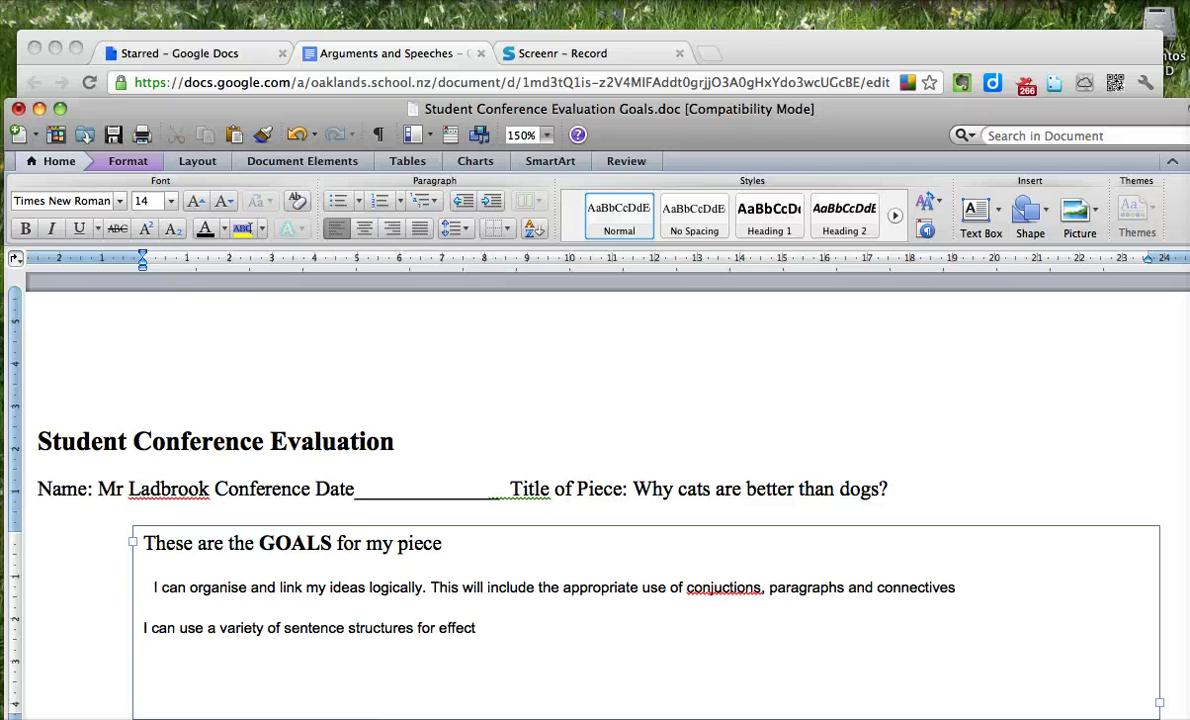
key("BackSpace")
key("BackSpace")
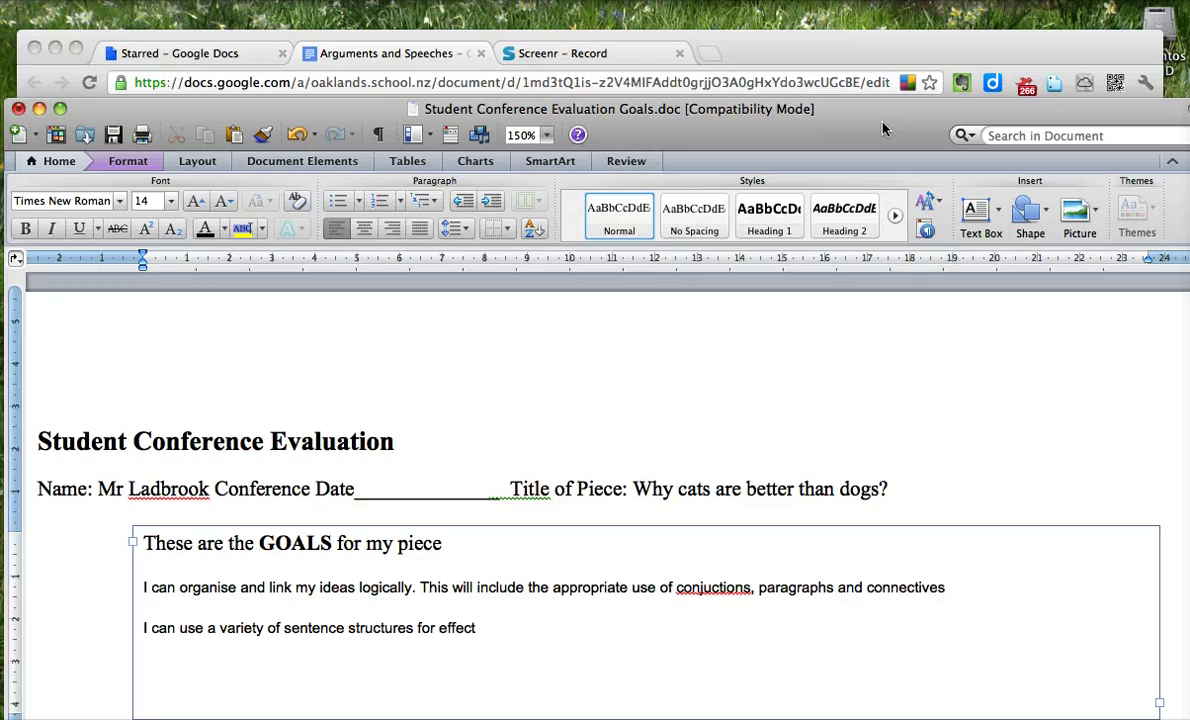
left_click_drag(822, 110, 850, 80)
left_click_drag(1177, 292, 1178, 455)
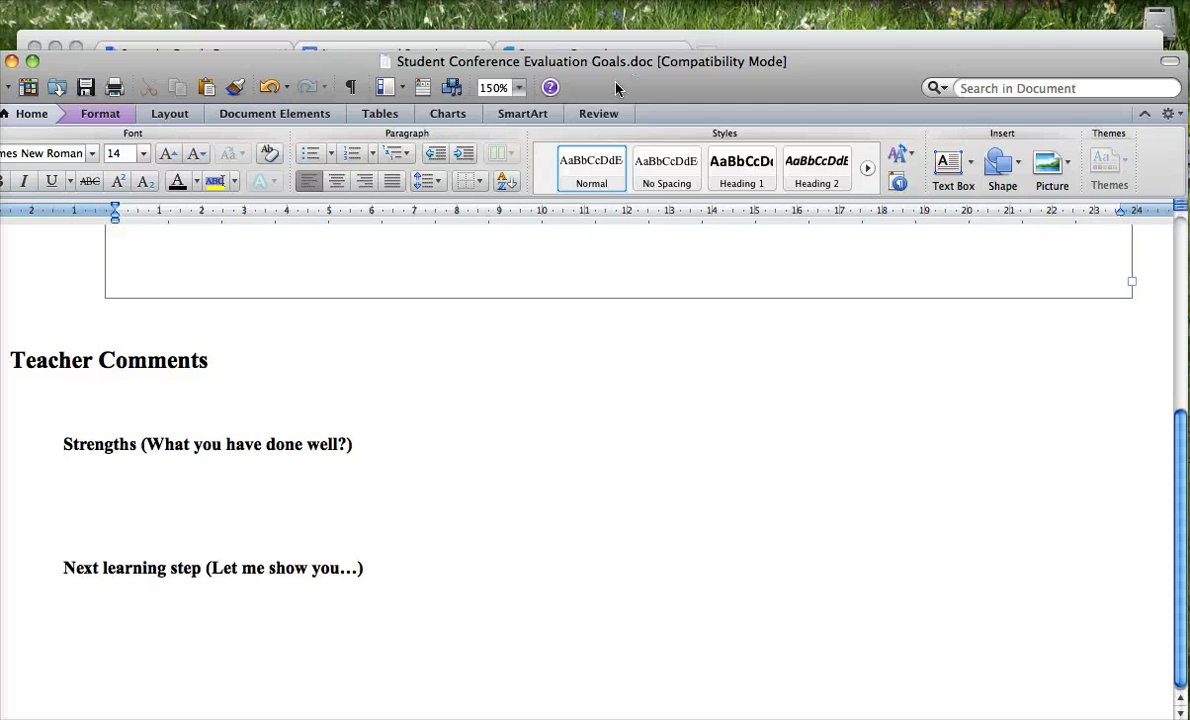
mouse_move(616, 89)
left_mouse_down()
mouse_move(620, 240)
mouse_move(646, 139)
left_mouse_up()
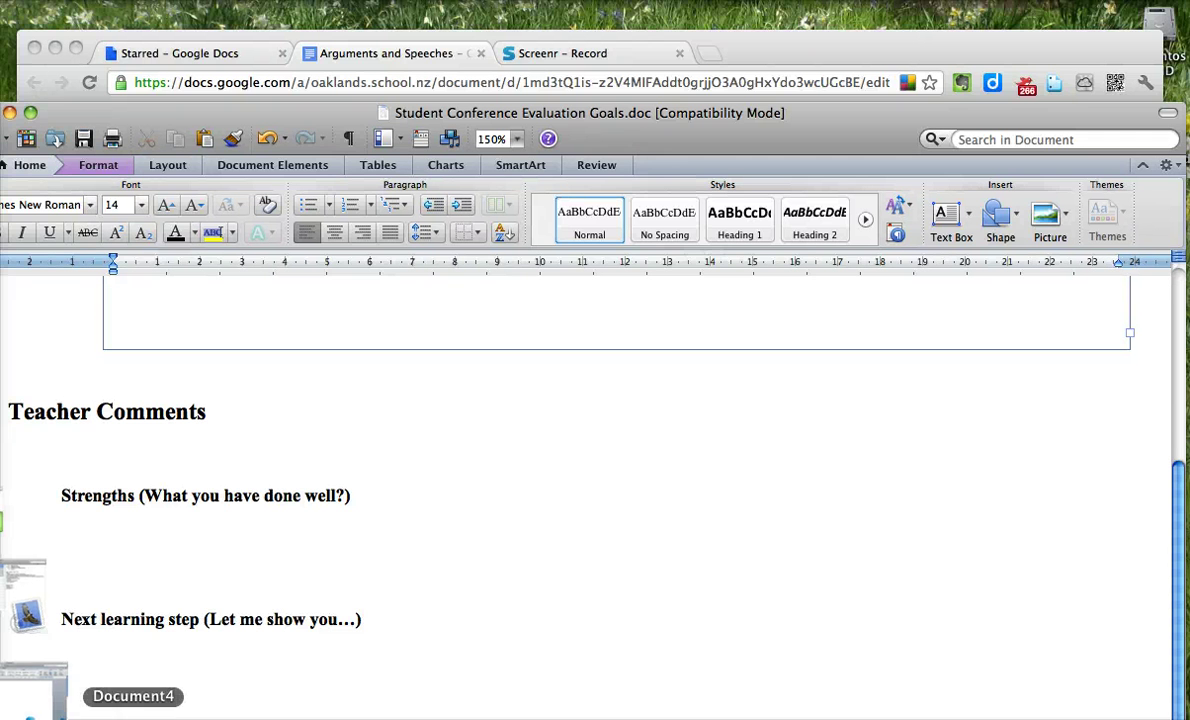
Step: In the restored Document4, type 'Introduction: Why cats are better than dogs' and a '1st Paragraph' line
left_click(33, 693)
left_click(33, 693)
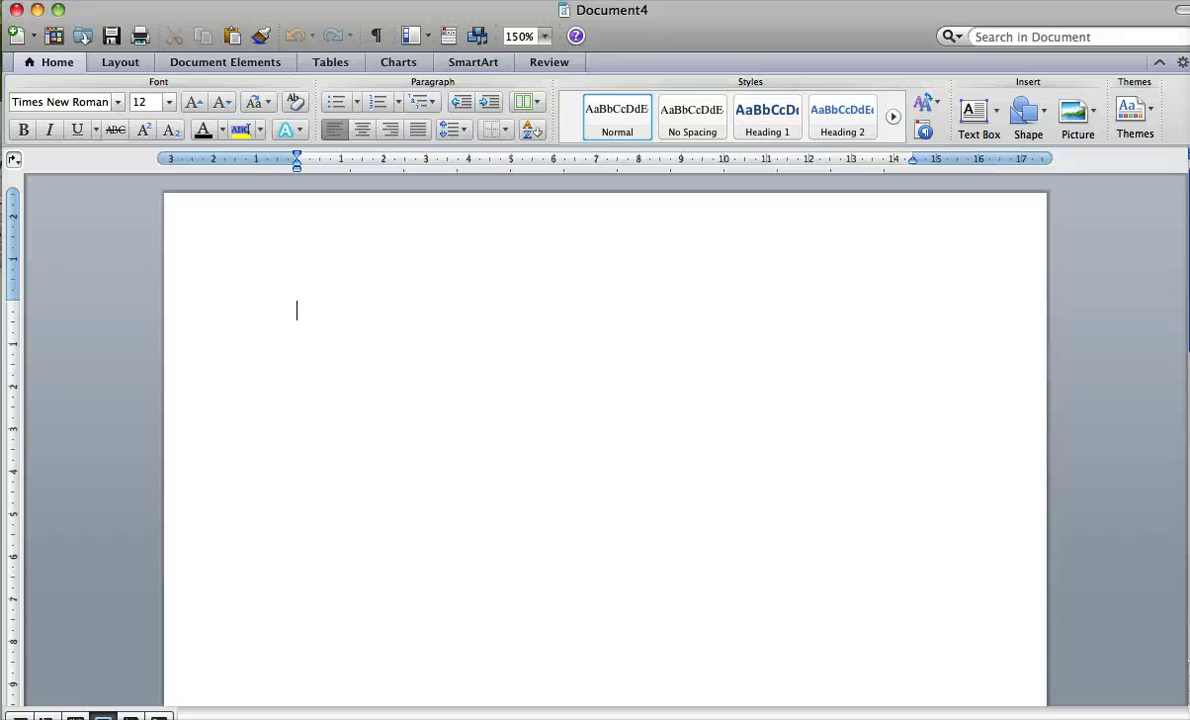
type("Intr")
type("oduc")
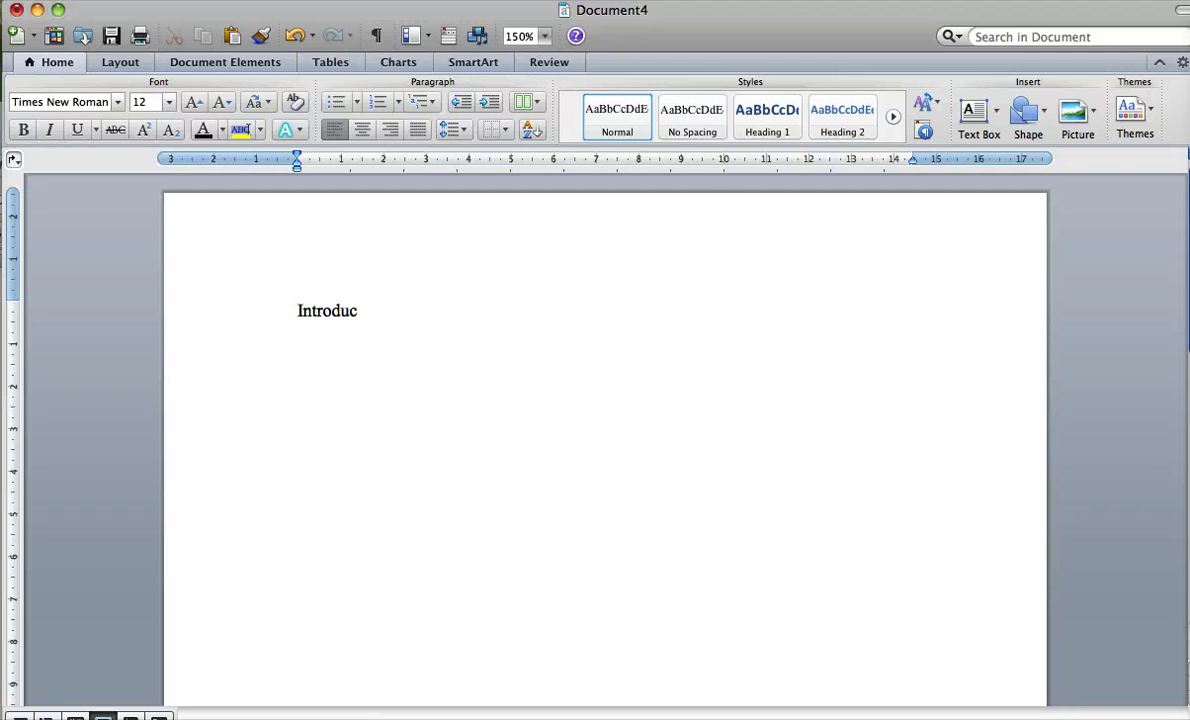
type("tion: ")
type("Why")
type(" cats ar")
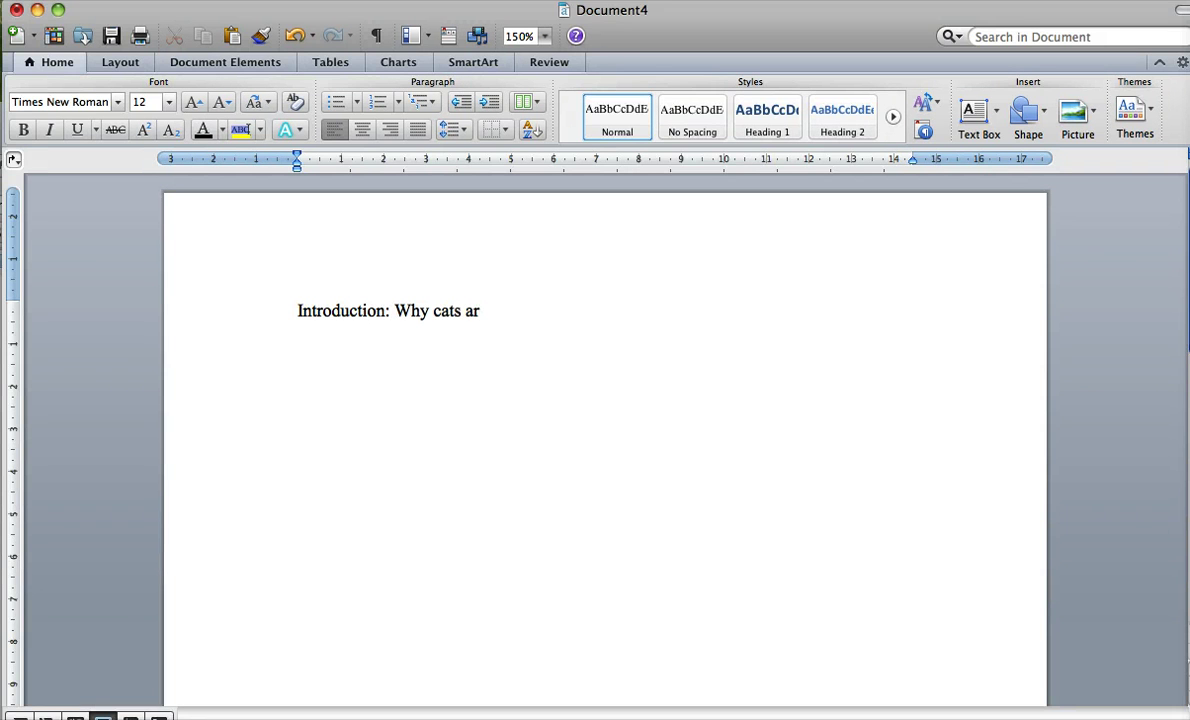
type("e better")
type(" than do")
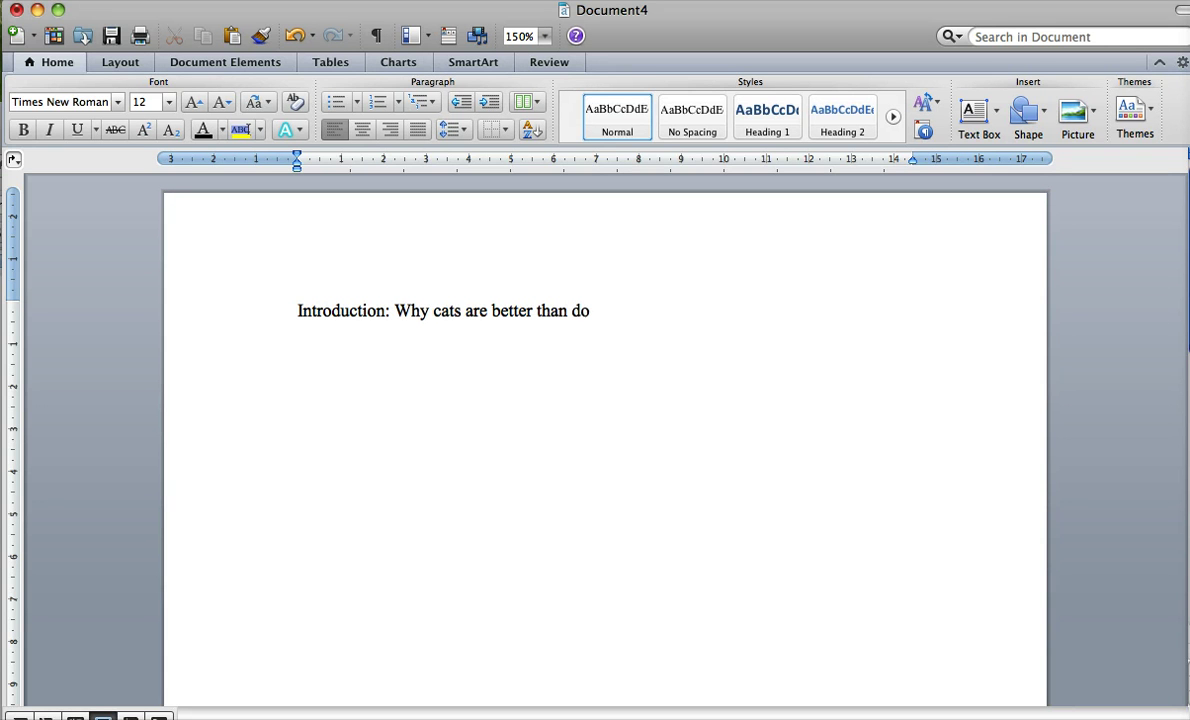
type("gs.")
key("Return")
type("1st ")
type("Para")
type("graph")
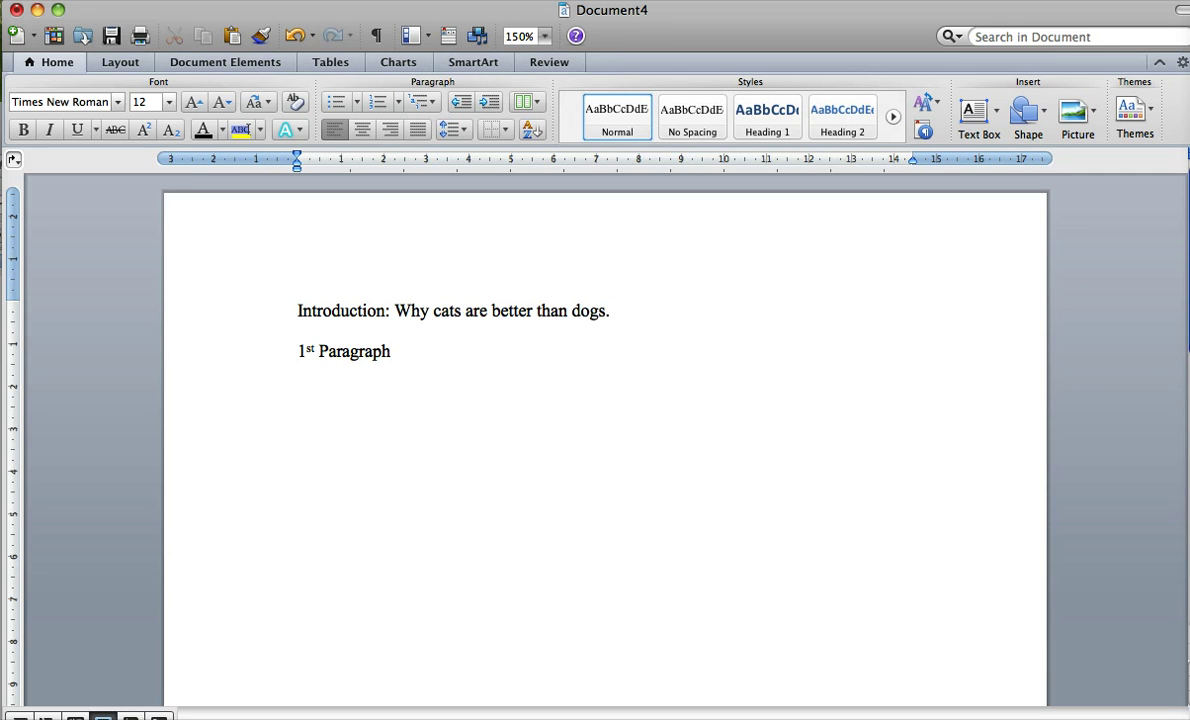
Step: Add 'physical features' with a bullet 'bigger range of dogs', and append 'Dogs are better' to the introduction
key("Return")
type("physical")
type(" featu")
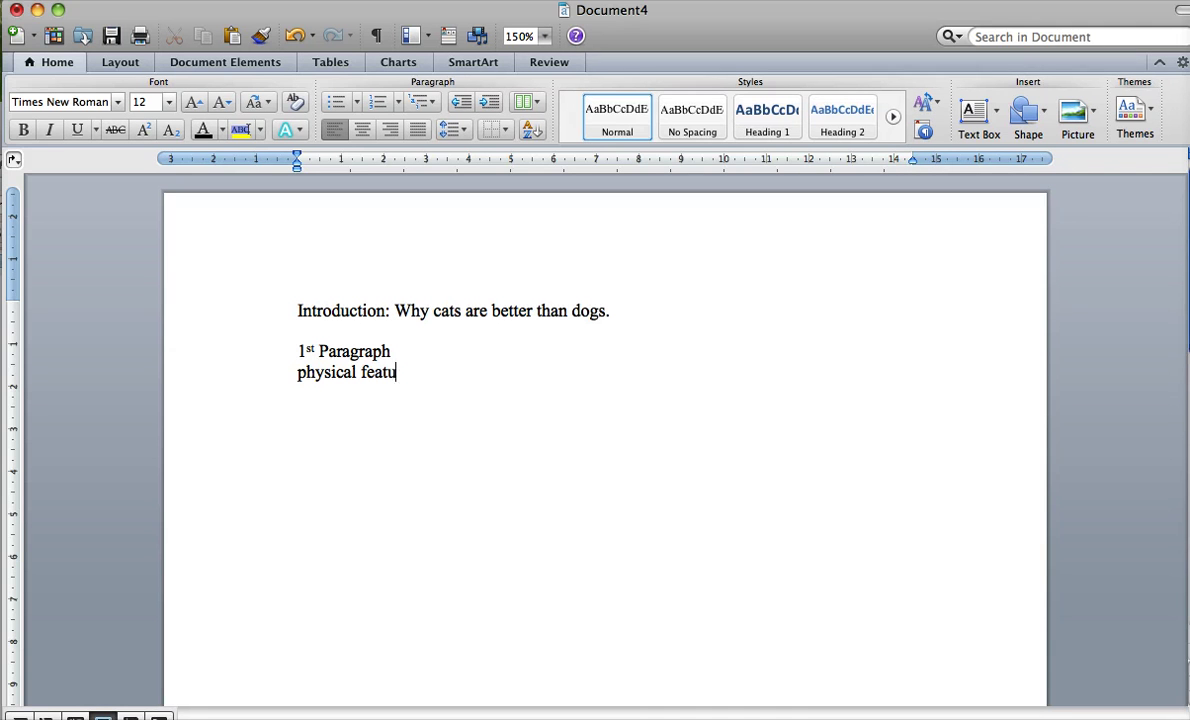
type("res")
left_click(341, 106)
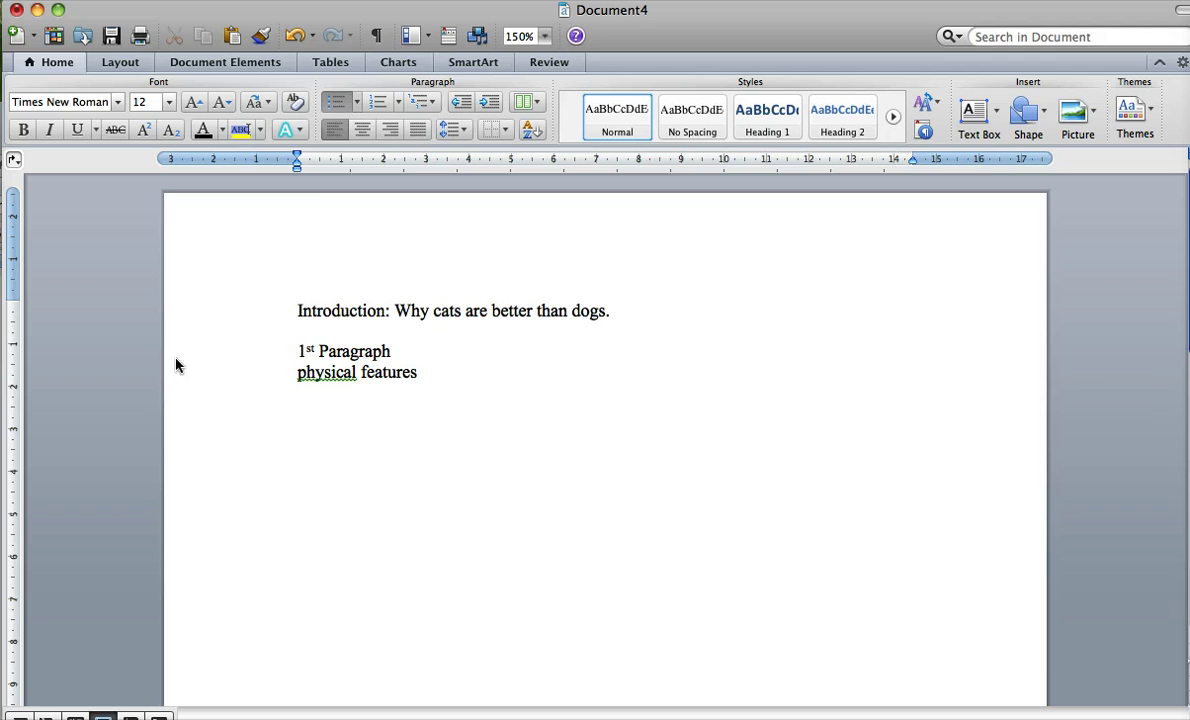
key("Return")
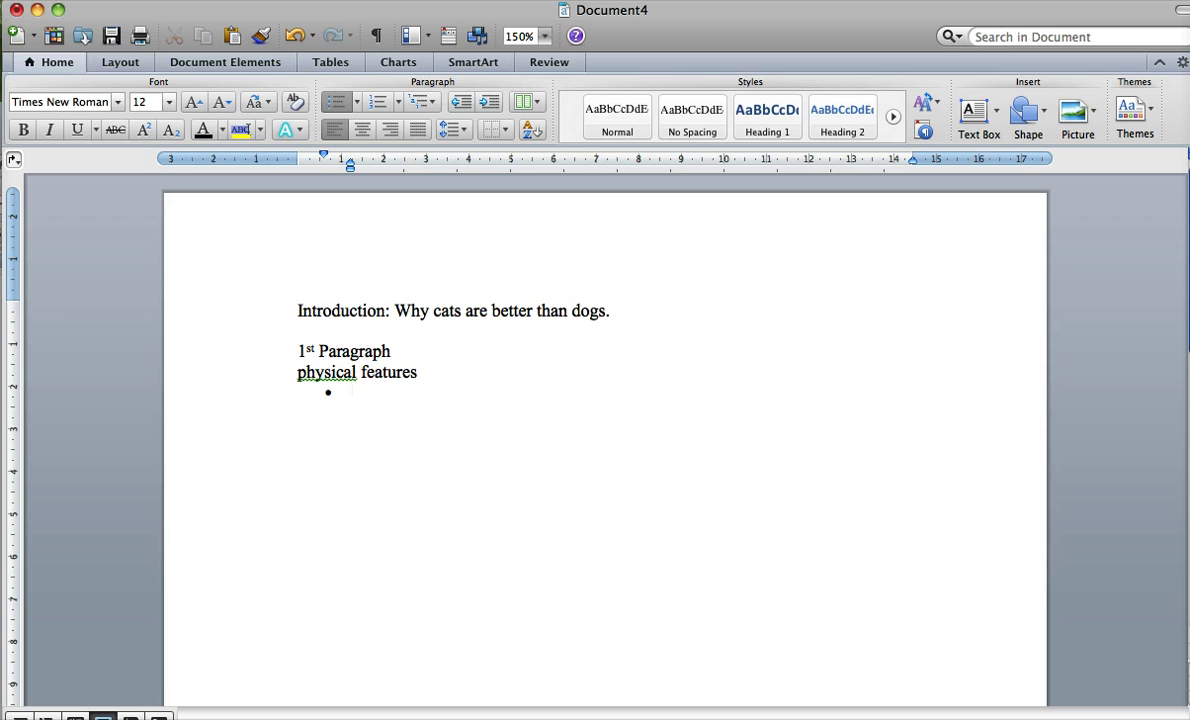
type("big")
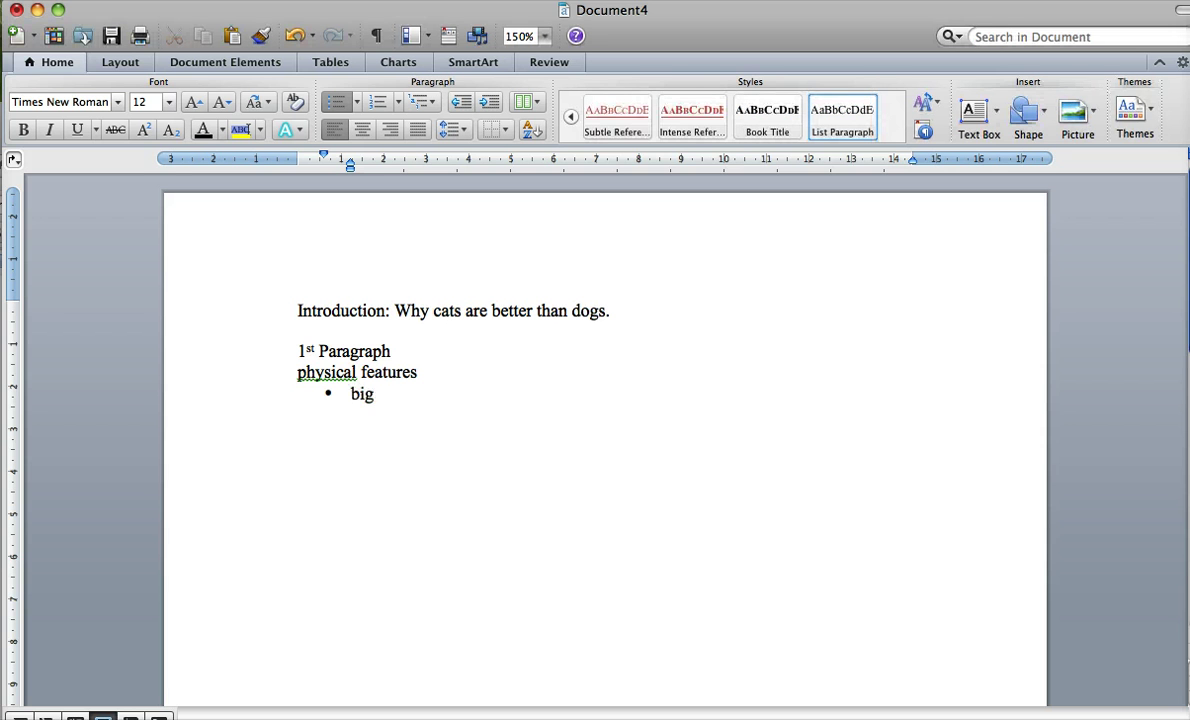
type("Bigger range")
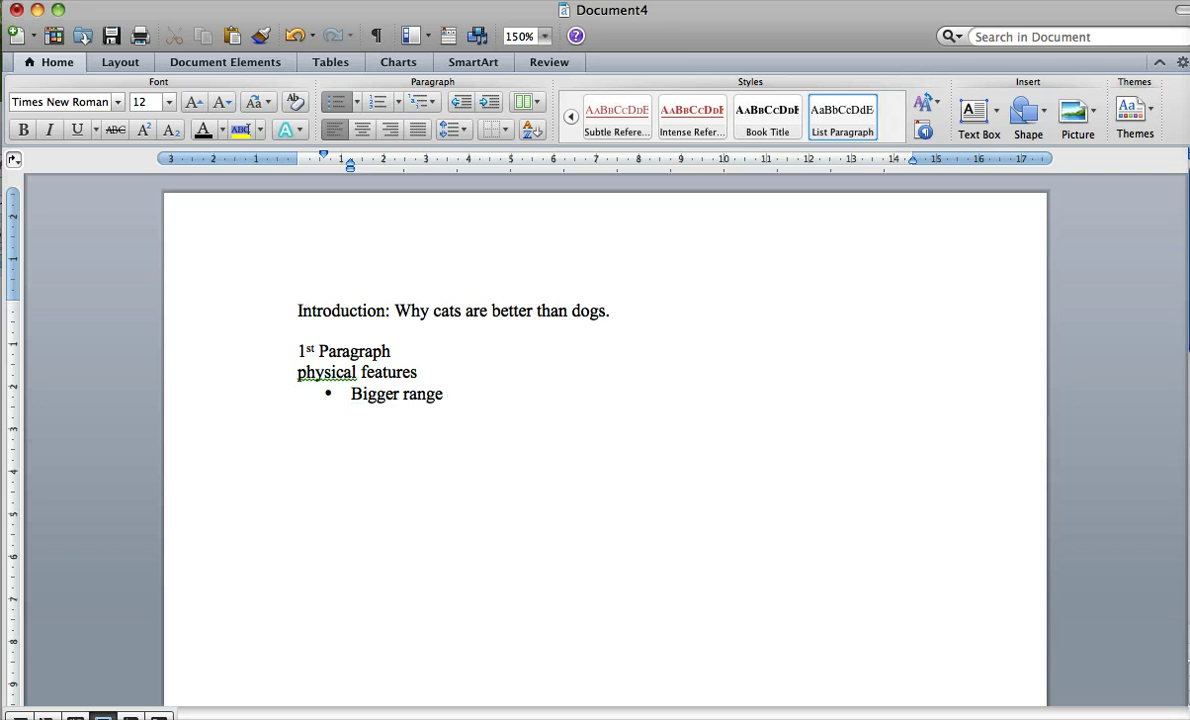
type(" of d")
type("ogs")
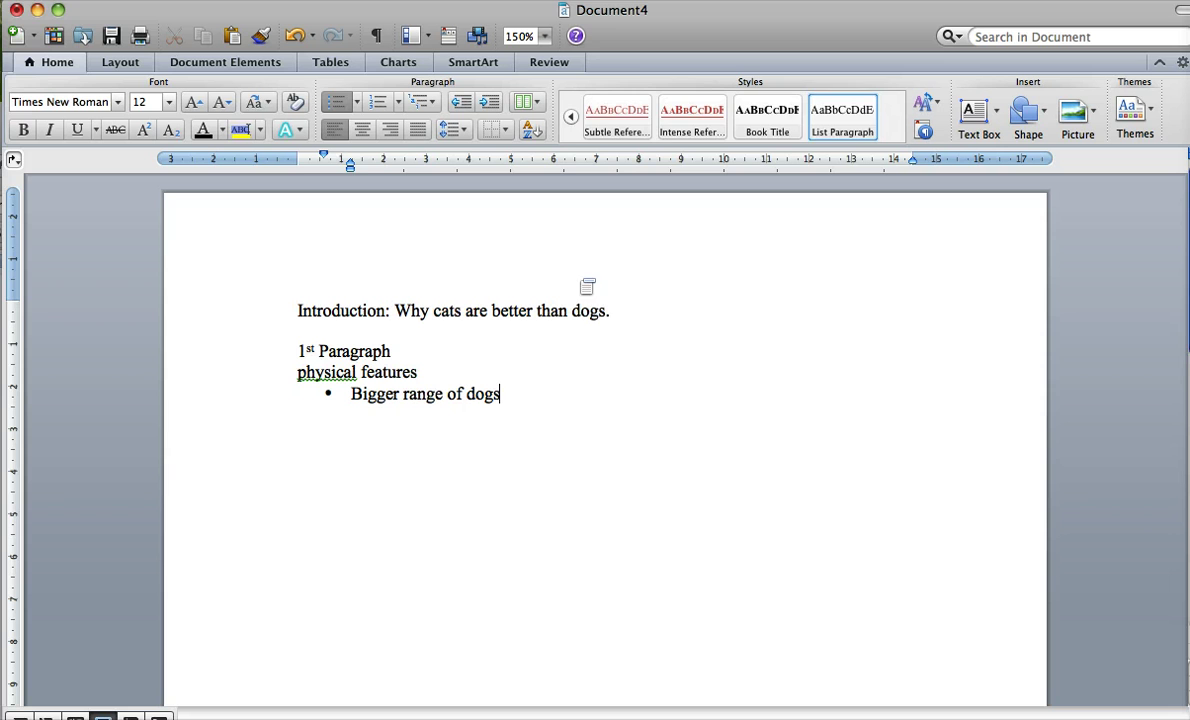
left_click(610, 311)
type("Do")
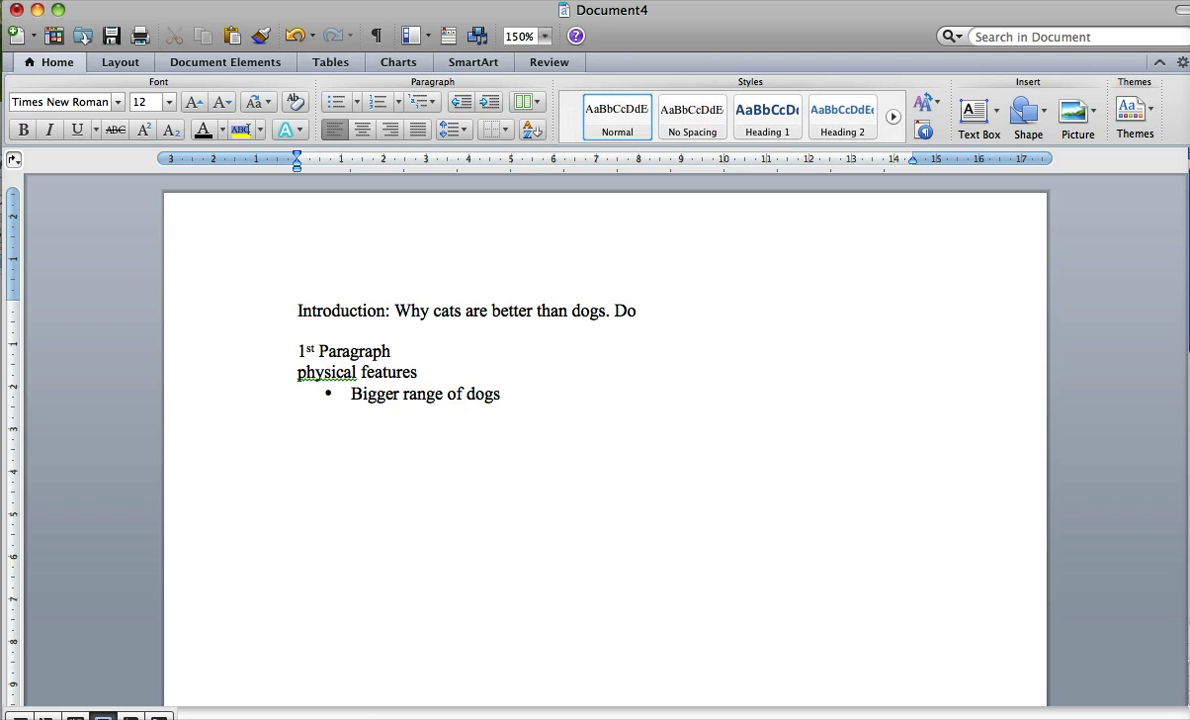
type("gs are better")
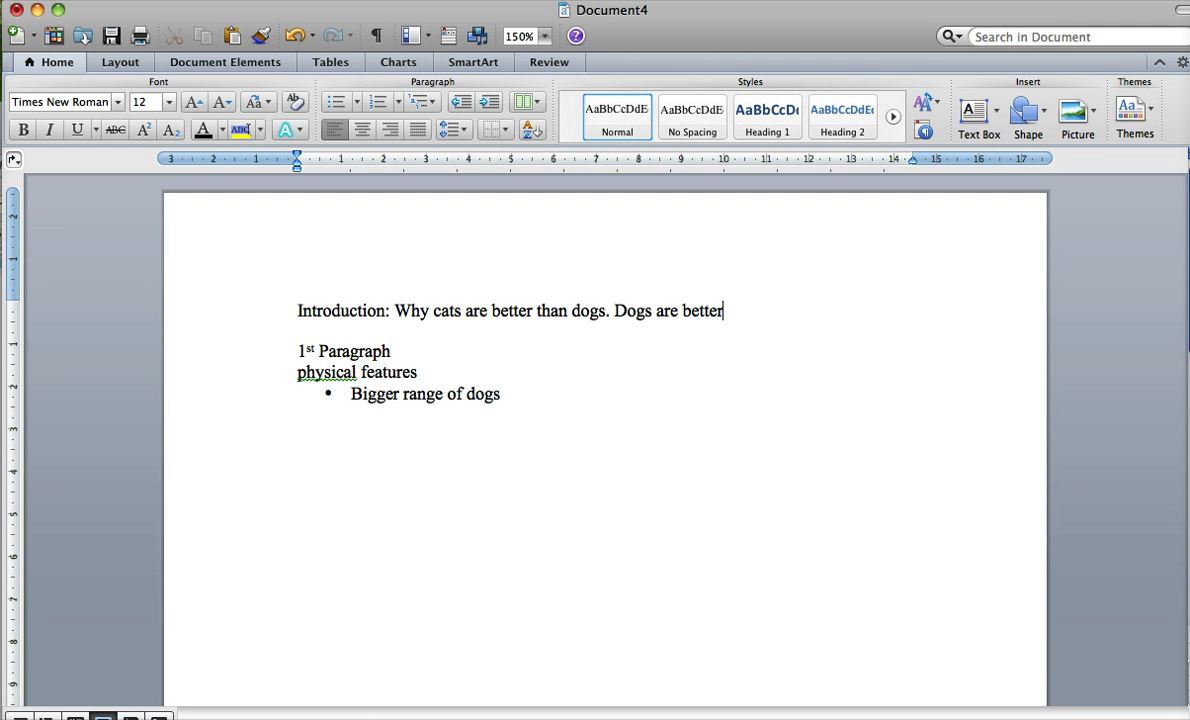
Step: Add bullets 'They can run faster' and 'they come in diffeent shapes and sizes' below the first
left_click(500, 394)
key("Return")
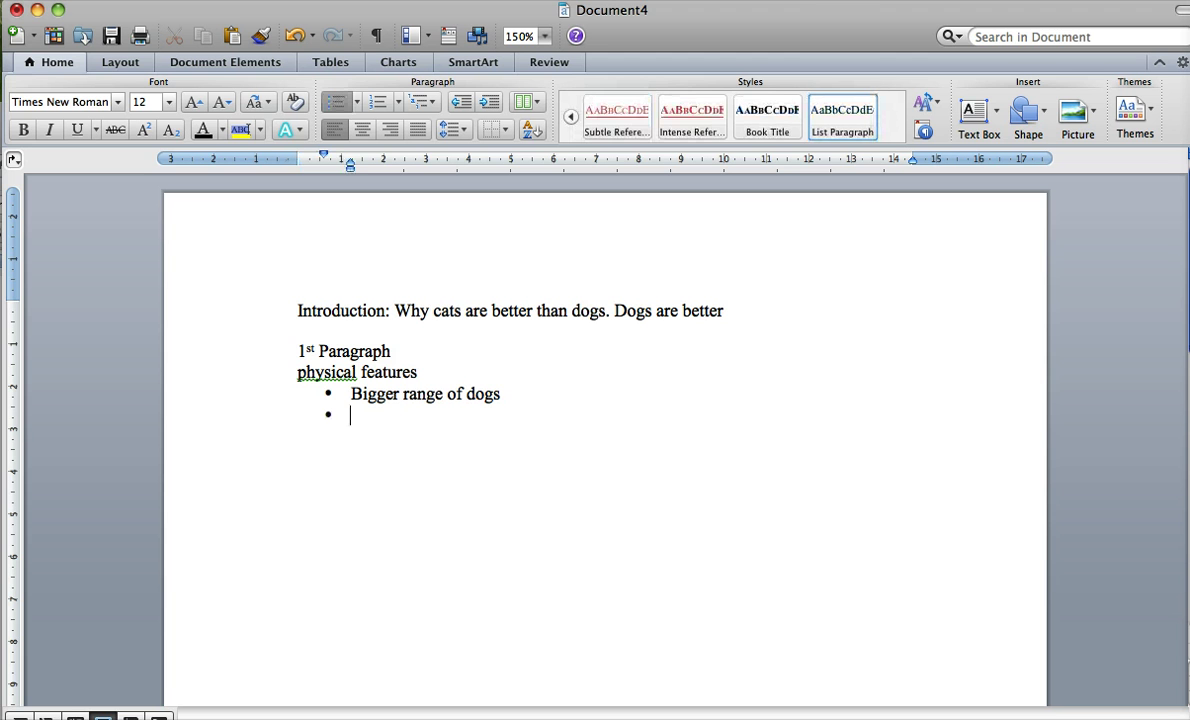
type("they can")
type(" run ")
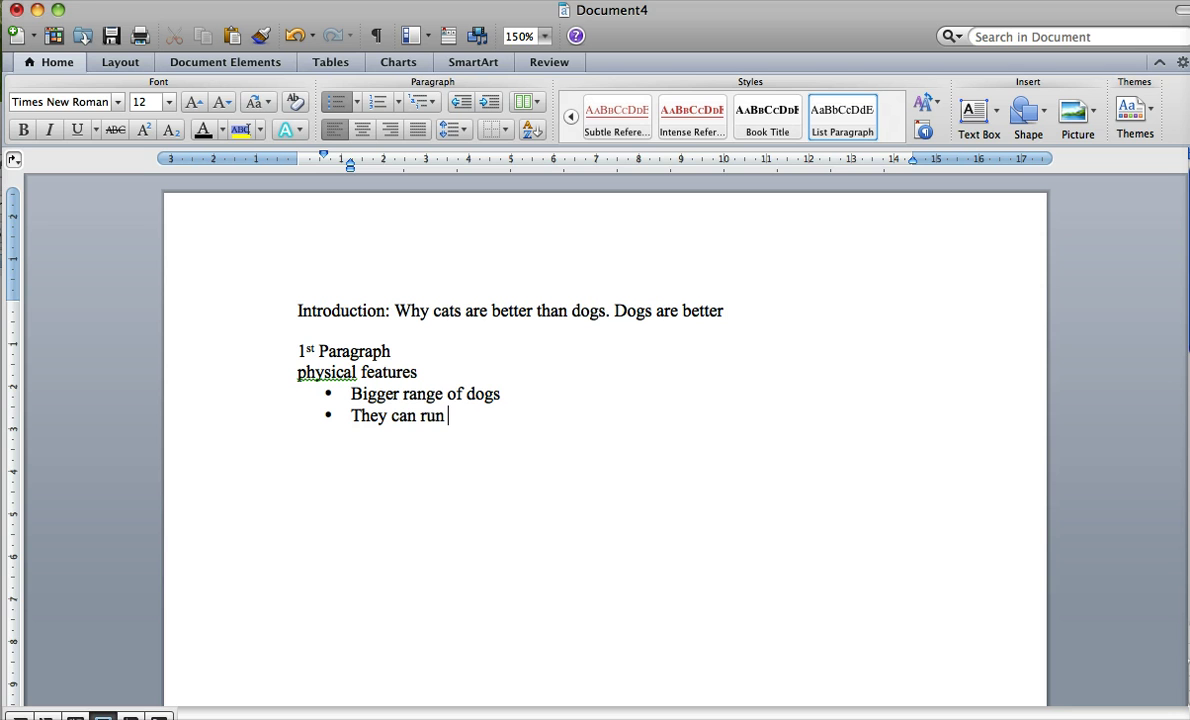
type("faster")
key("Return")
type("th")
type("ey ")
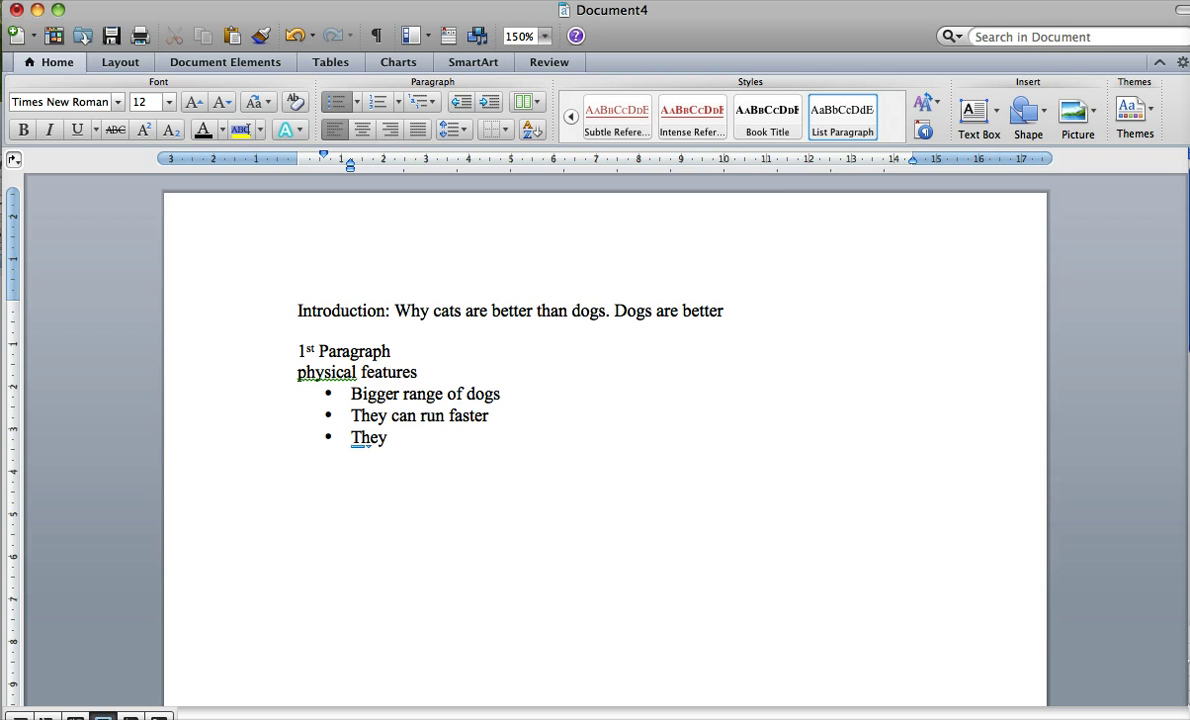
type("come in ")
type("diffe")
type("rent ")
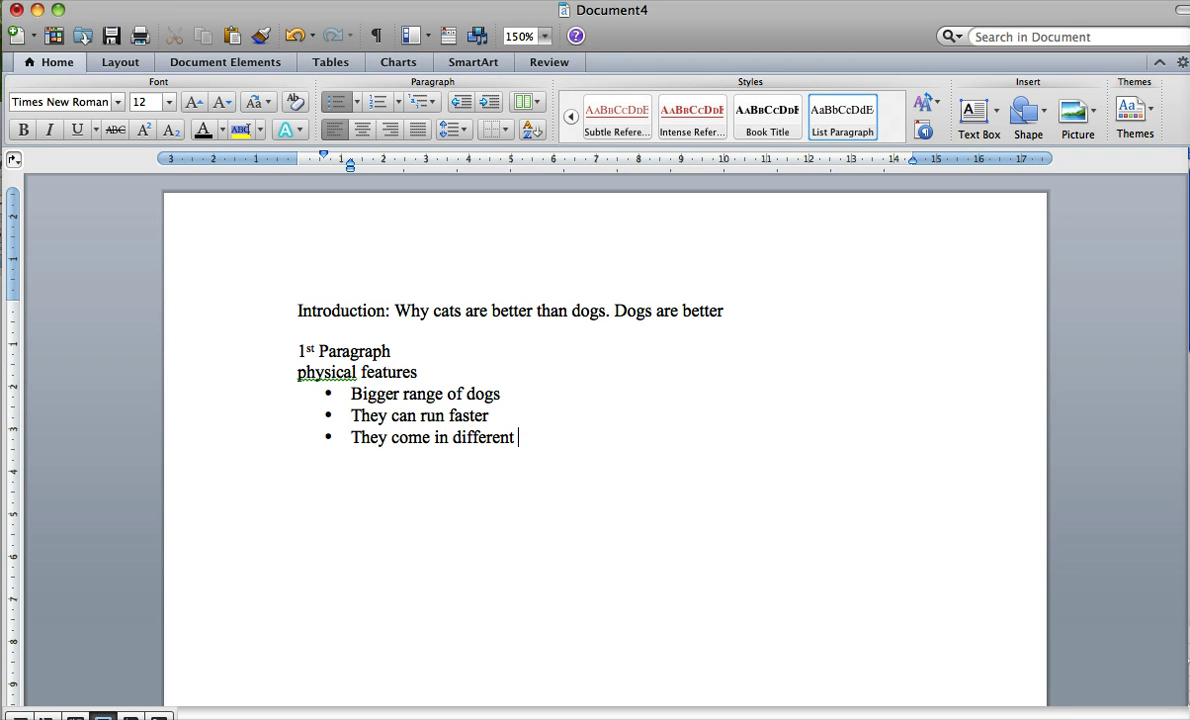
type("shapes and s")
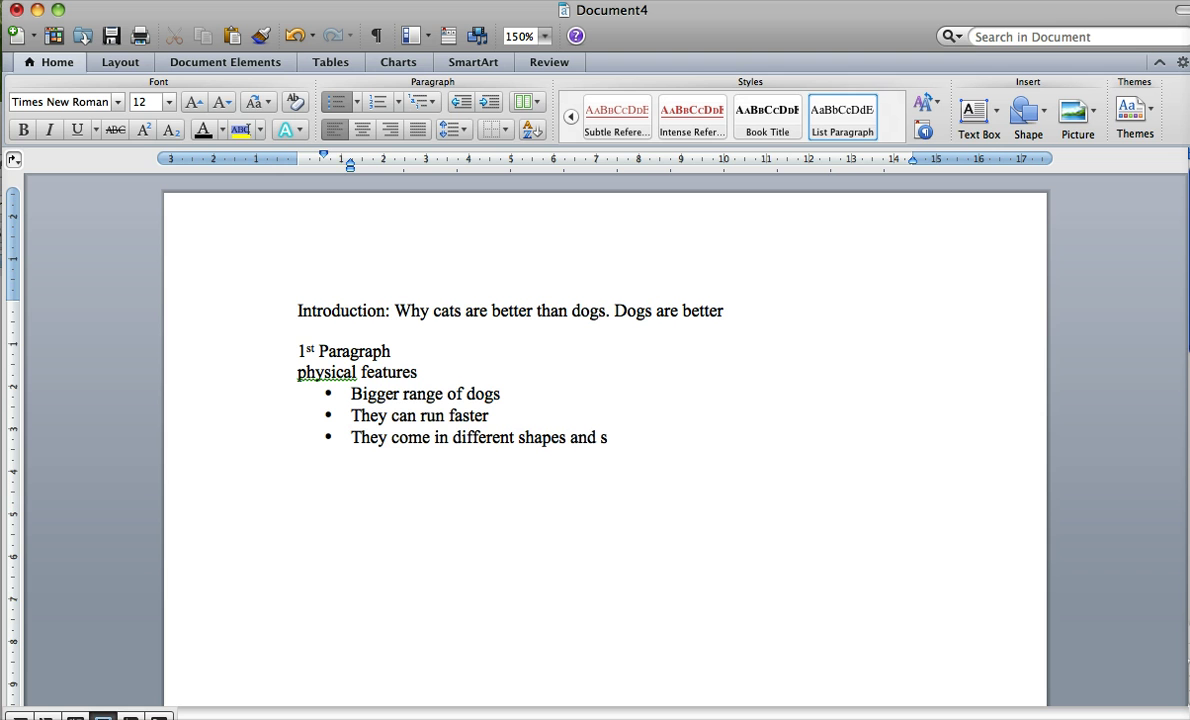
type("izes")
Step: End the list and add a '2nd Paragraph' heading with a 'characteristics' line beneath it
key("Return")
key("Return")
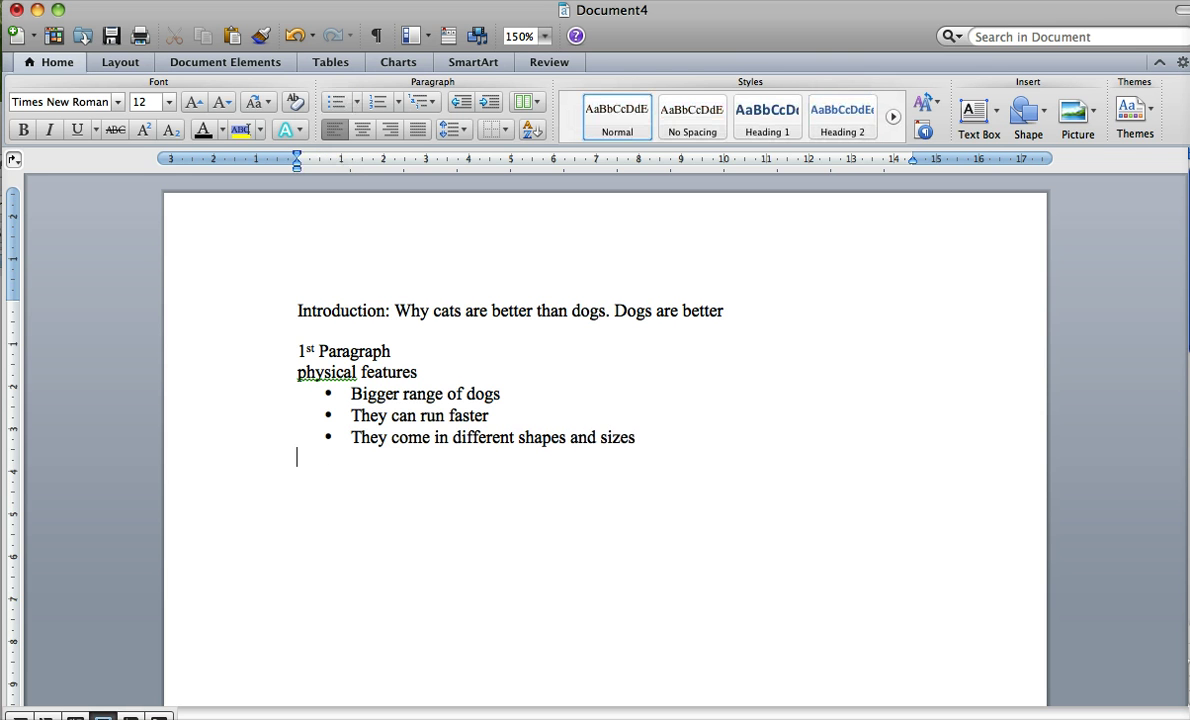
type("2nd Parag")
key("BackSpace")
type("graph")
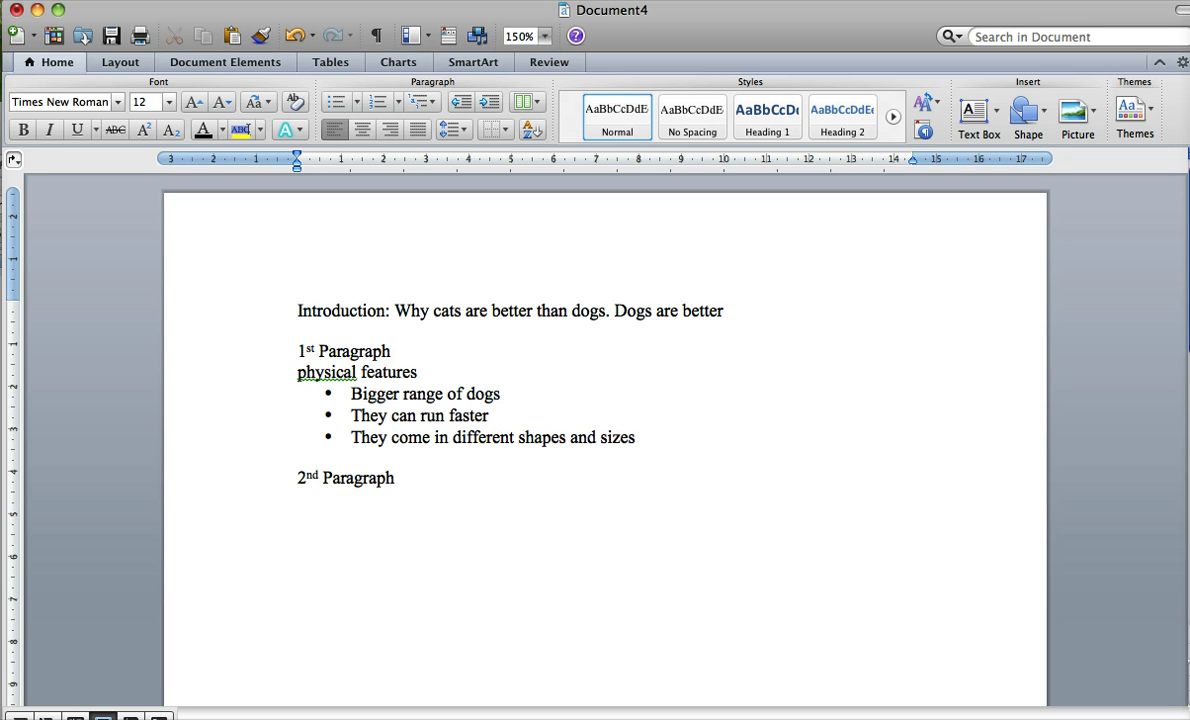
key("Return")
type("tem")
type("e")
key("BackSpace")
key("BackSpace")
key("BackSpace")
type("characteros")
key("BackSpace")
key("BackSpace")
type("istc")
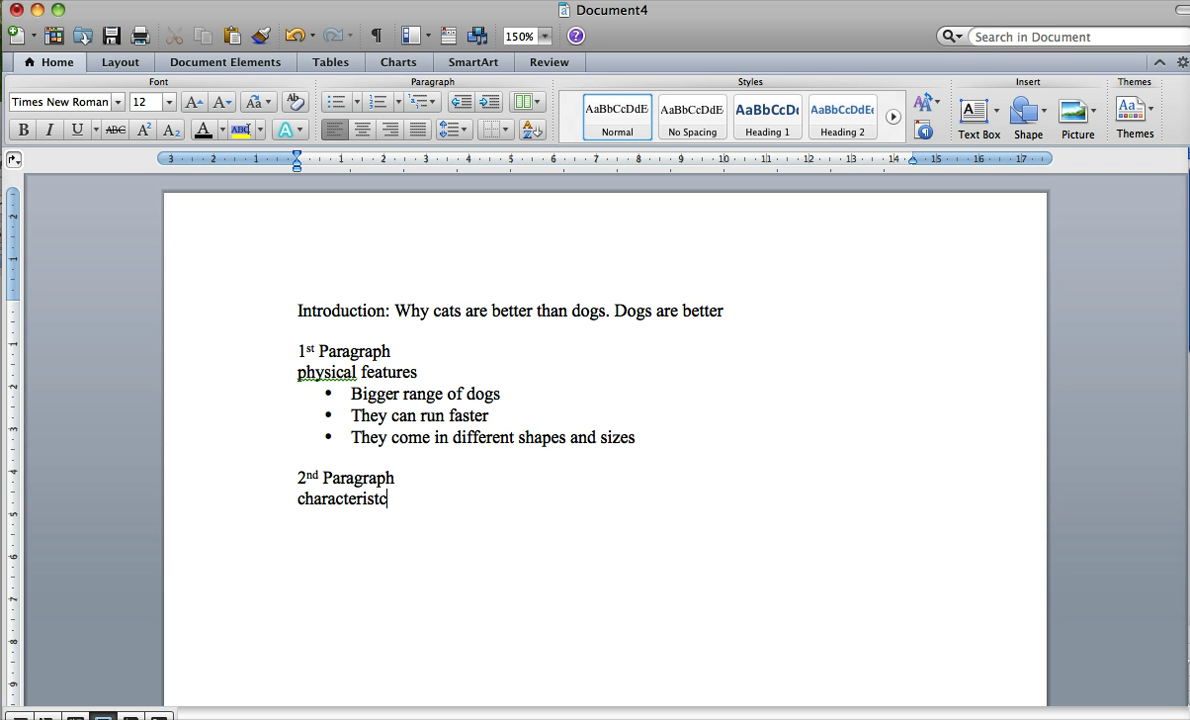
key("BackSpace")
key("BackSpace")
type("tics")
Step: Add bullets 'They learn new things' and 'They are great companions' under characteristics
key("Return")
left_click(337, 103)
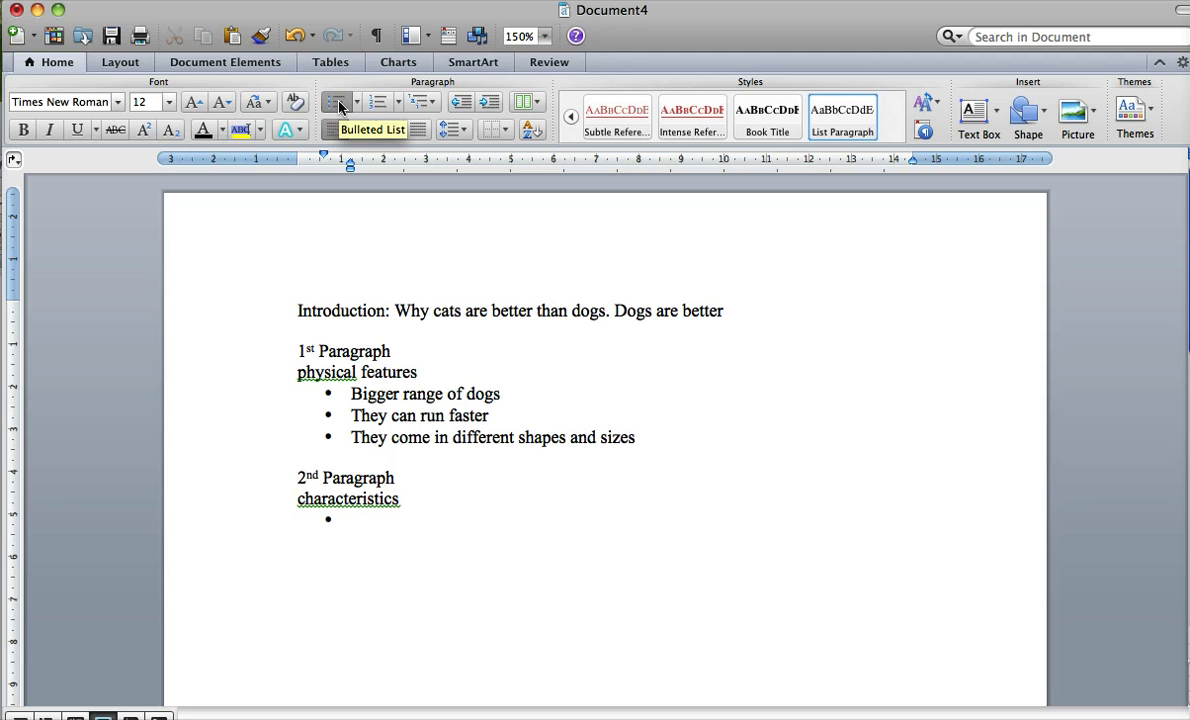
type("They learn")
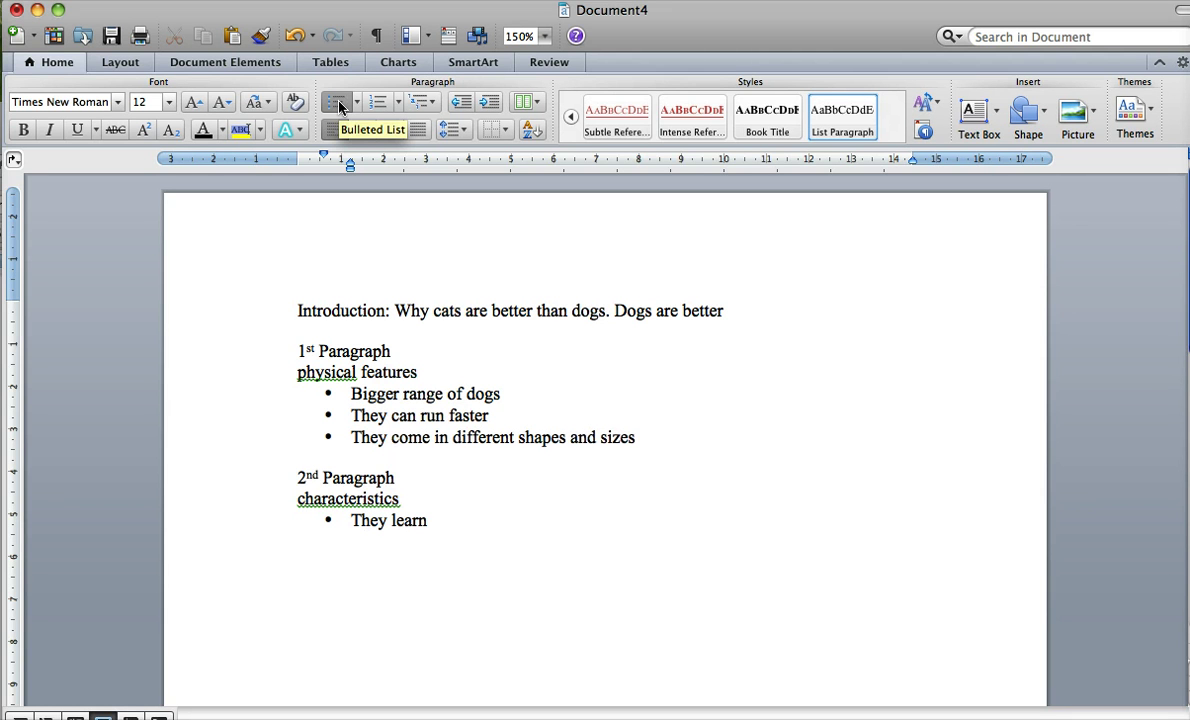
type(" new thing")
type("s")
key("Return")
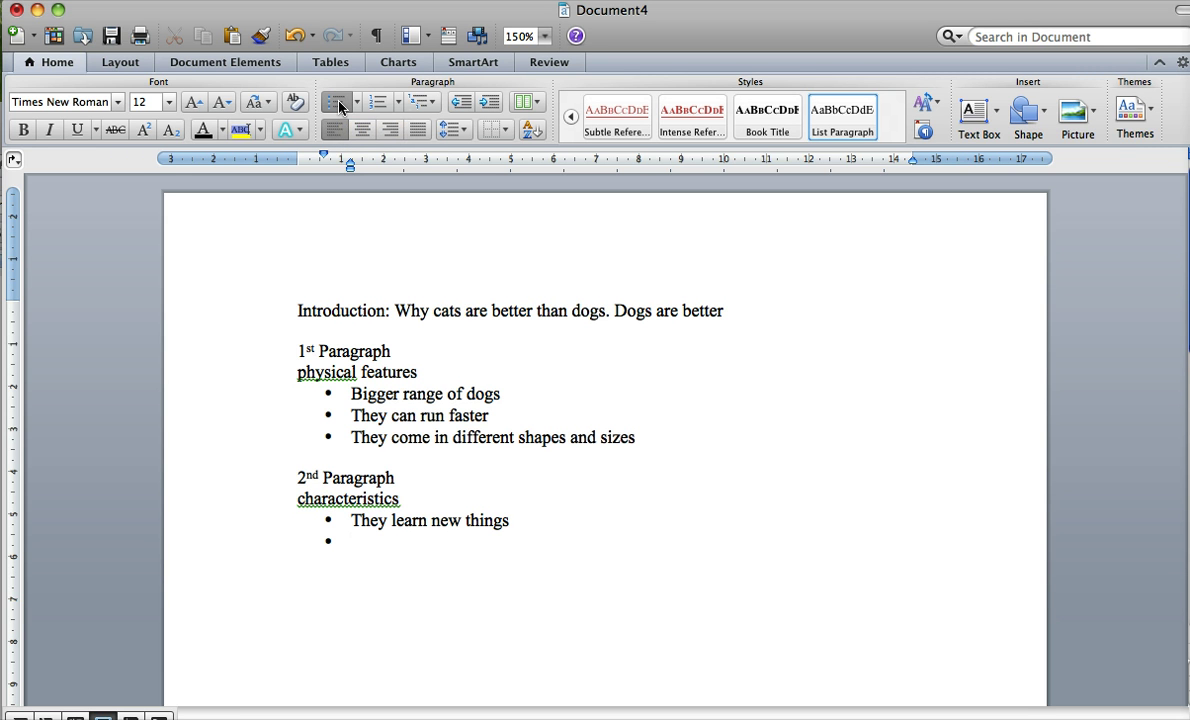
type("They")
type(" are great")
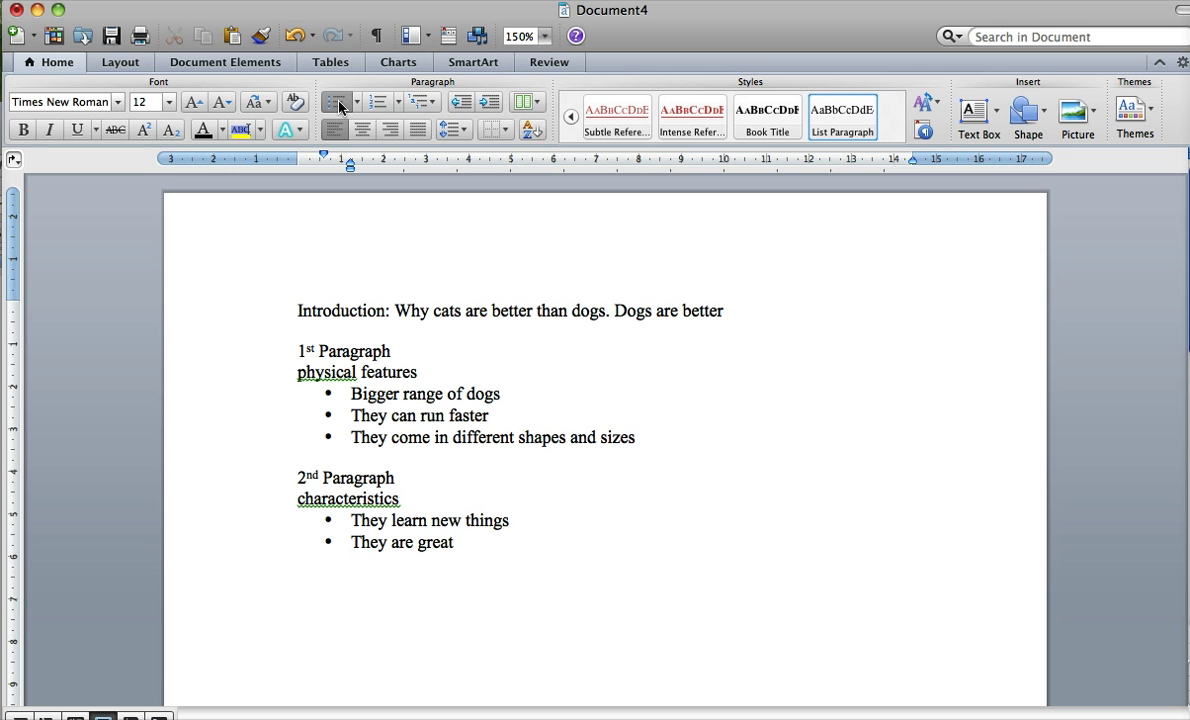
type(" companions")
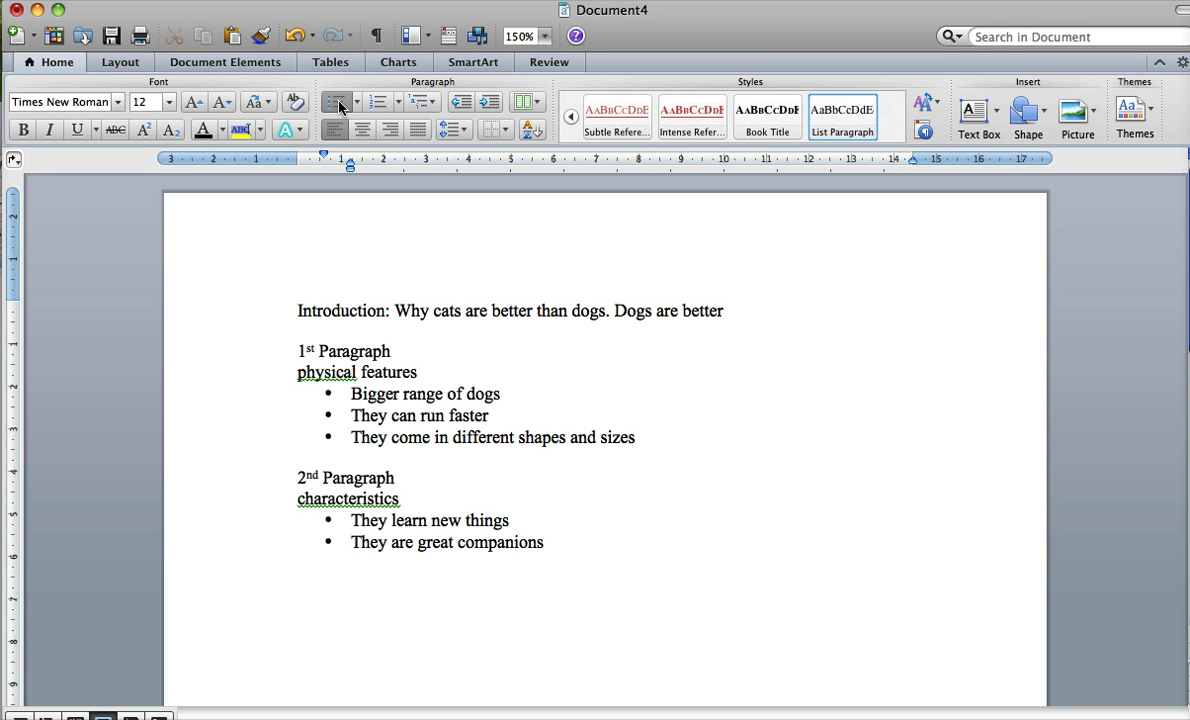
Step: End the bullets, then type '3rd Paragraph' and 'Conclusion: Dogs are better' on separate lines
key("Return")
key("Return")
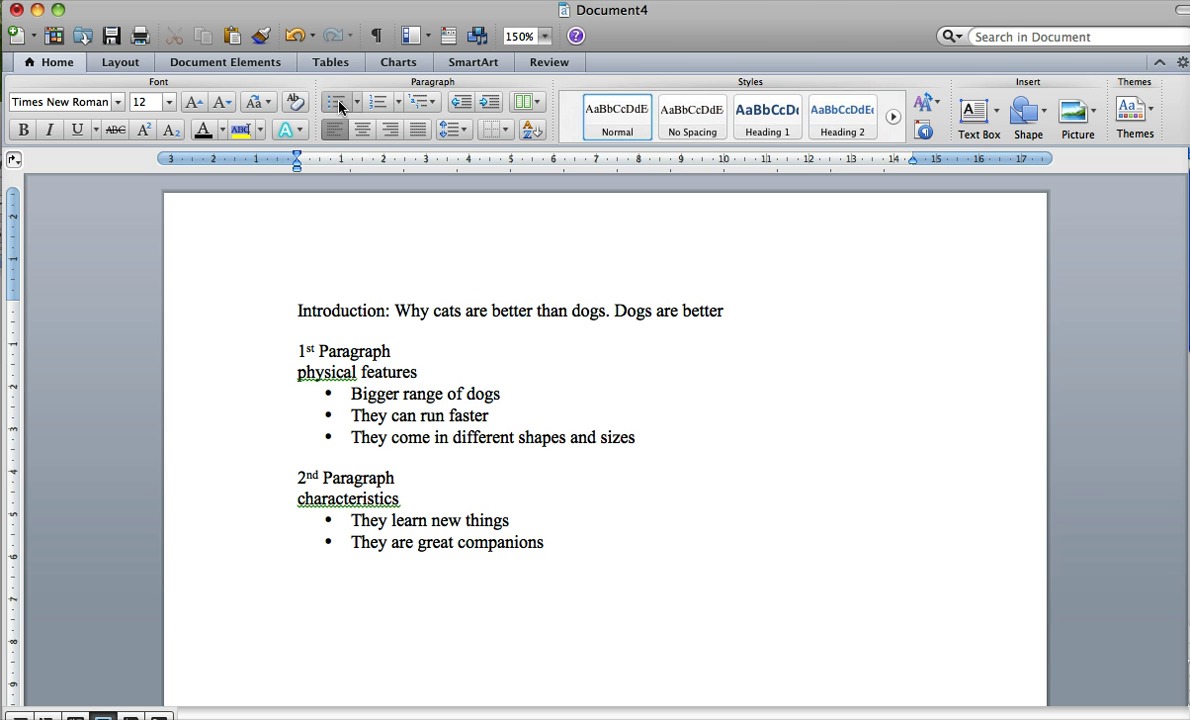
type("3rd Pa")
type("ragraph")
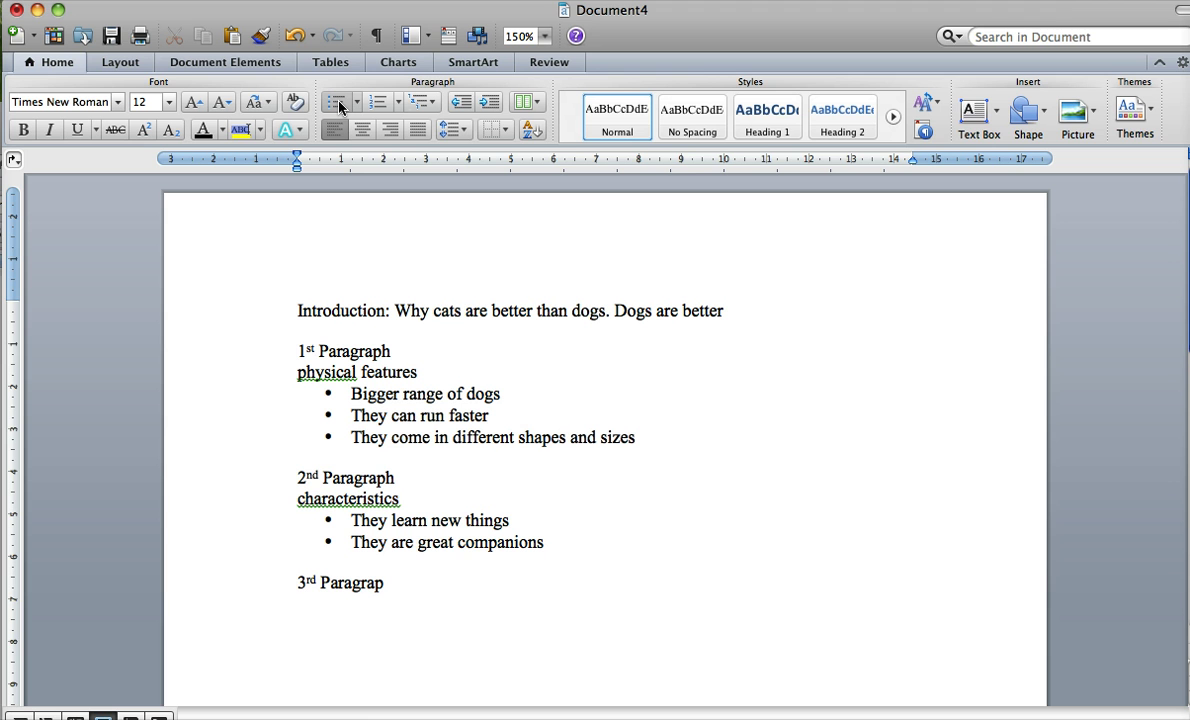
key("Return")
type("C")
type("onclusion")
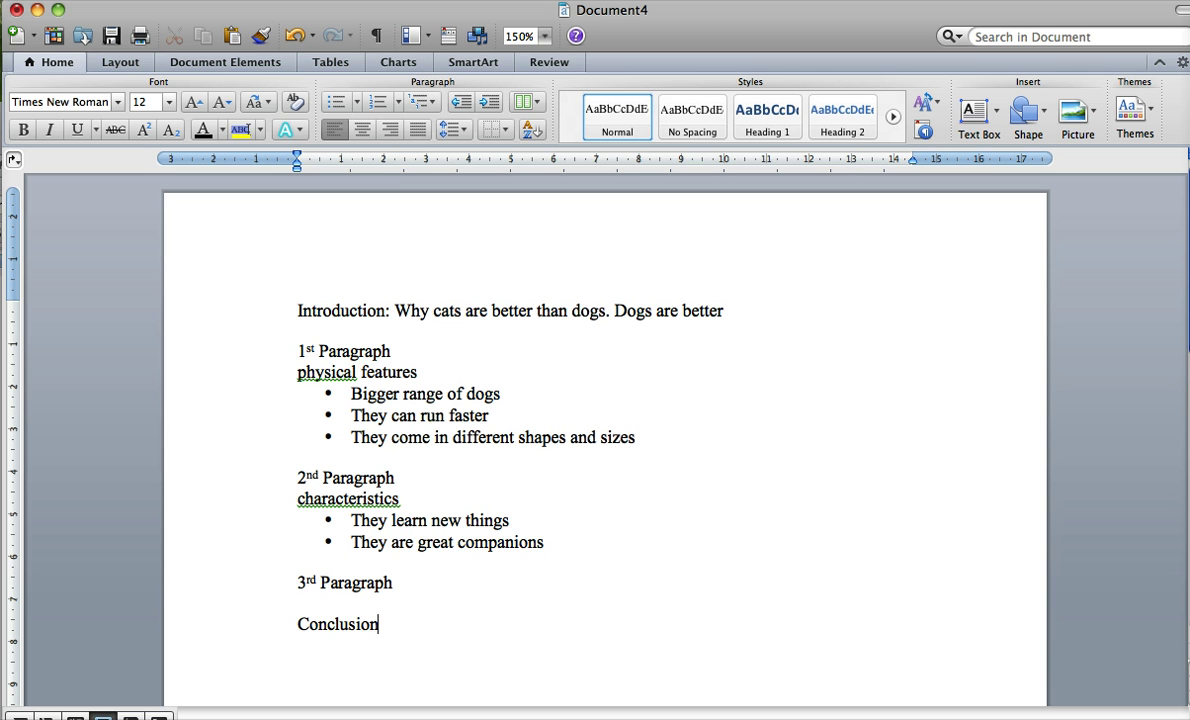
type(": ")
type("Dogs are")
type(" better")
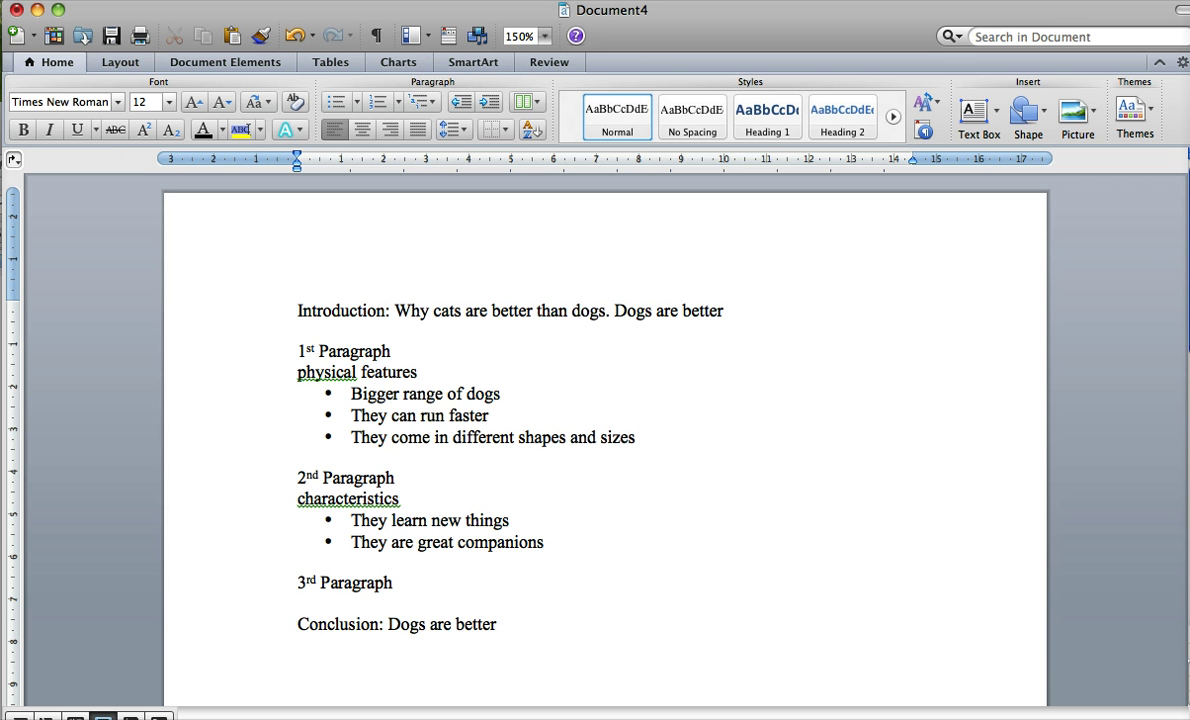